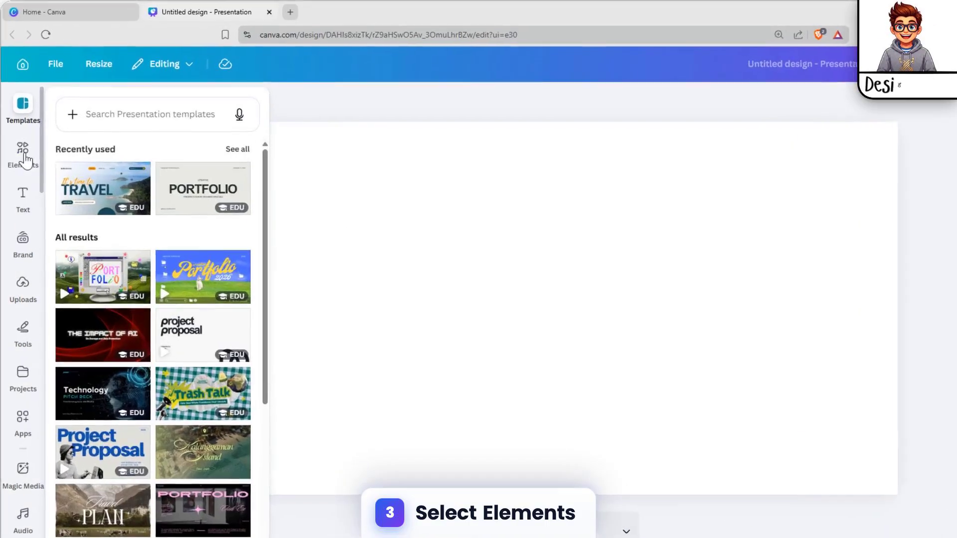
Search the elements library with the recent term "octupus" and show all graphics results.
{"action": "left_click", "coordinate": [44, 155]}
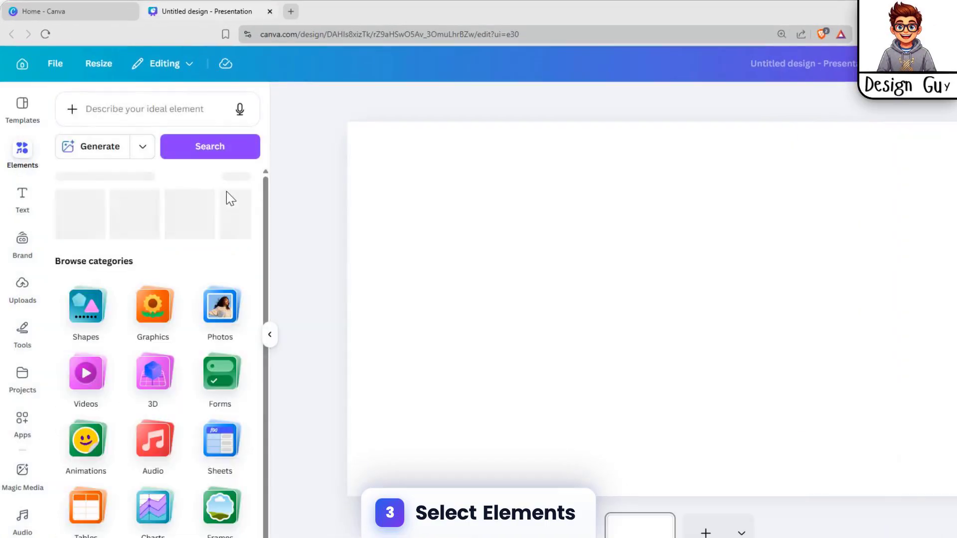
{"action": "left_click", "coordinate": [170, 109]}
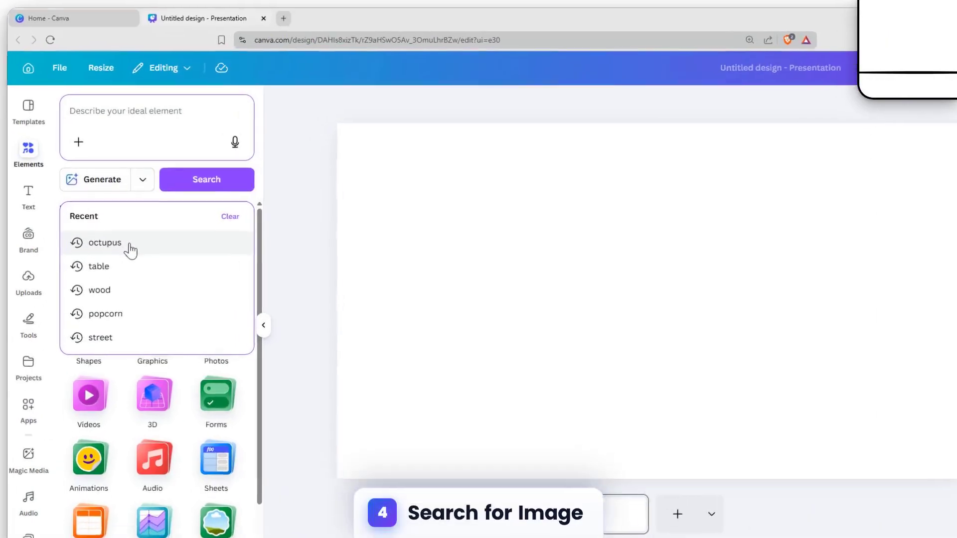
{"action": "left_click", "coordinate": [112, 231]}
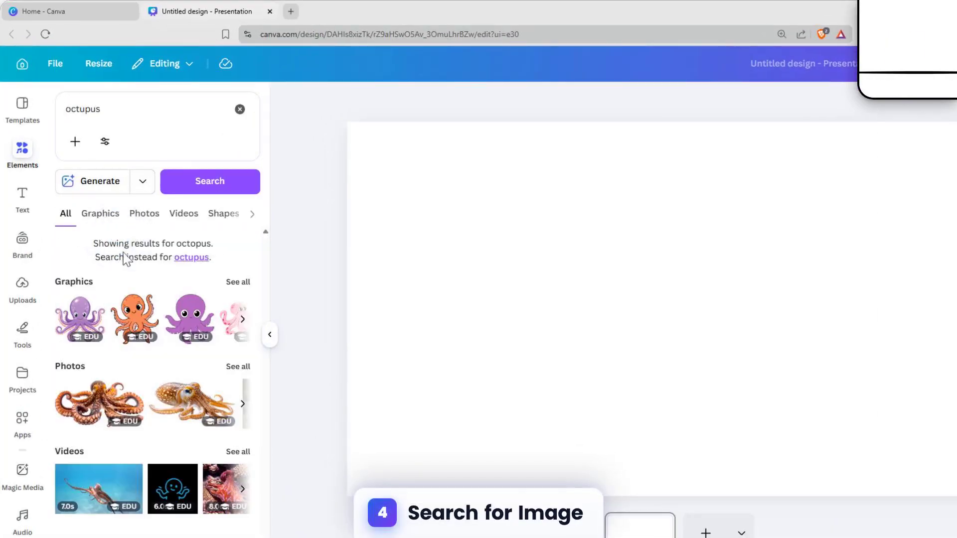
{"action": "left_click", "coordinate": [234, 281]}
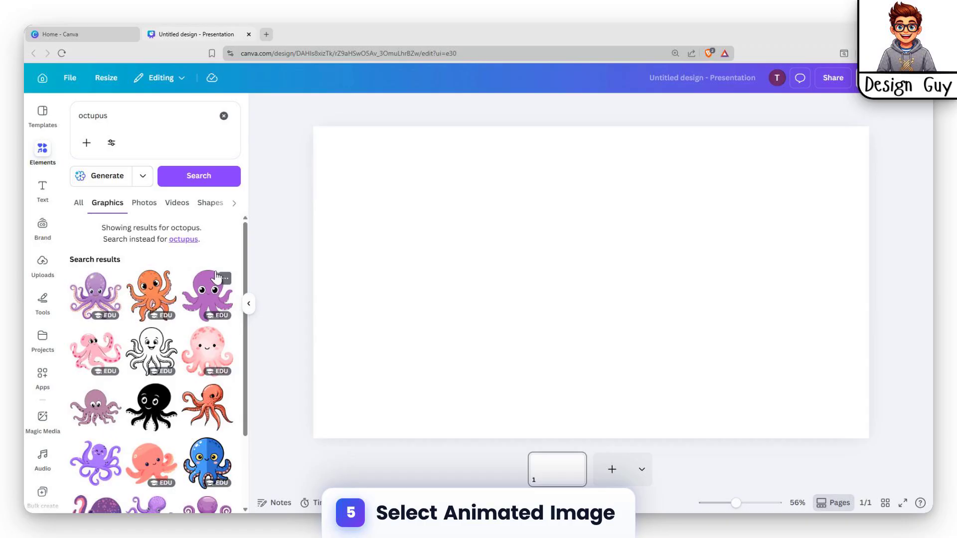
Insert the orange cartoon octopus graphic, enlarge it and place it near the page's centre.
{"action": "scroll", "coordinate": [175, 382], "scroll_direction": "down", "scroll_amount": 5}
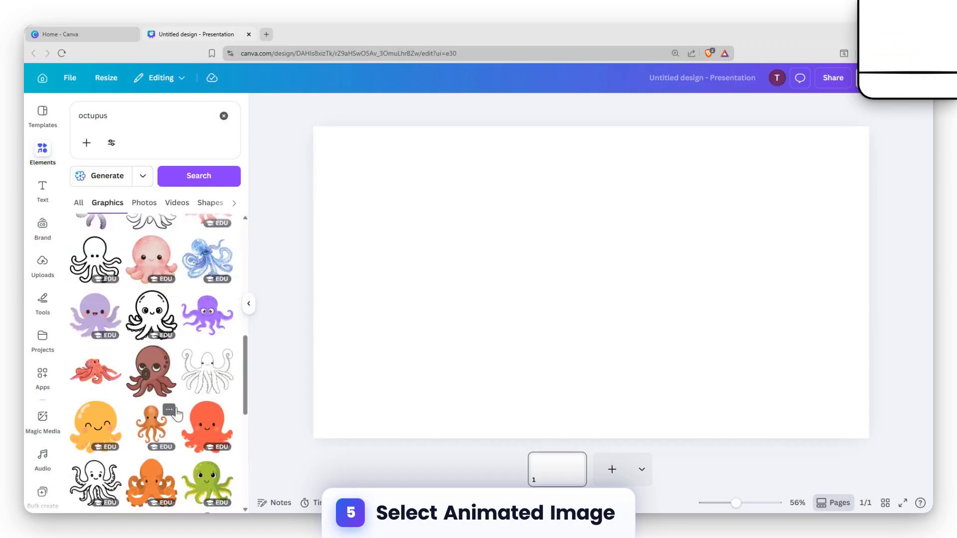
{"action": "scroll", "coordinate": [177, 379], "scroll_direction": "up", "scroll_amount": 2}
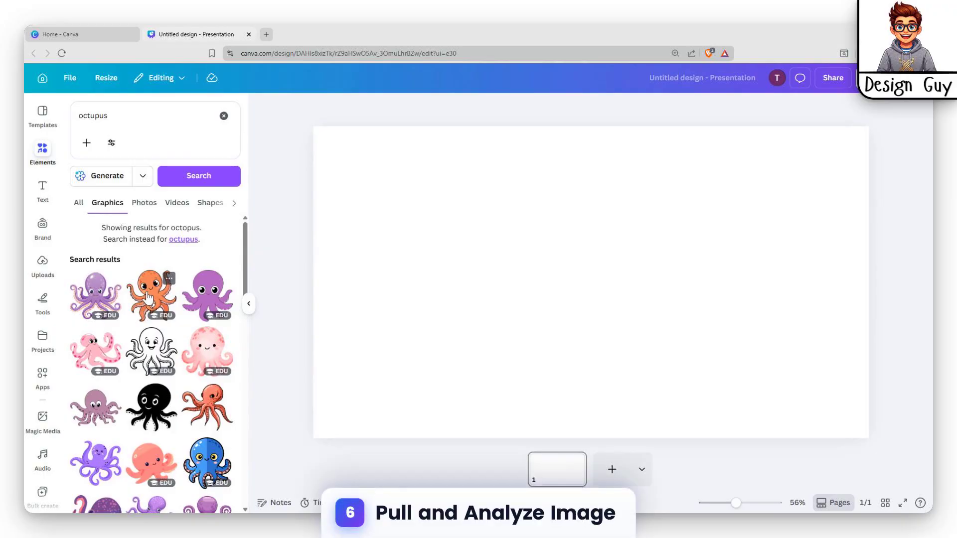
{"action": "left_click", "coordinate": [148, 297]}
{"action": "left_click_drag", "start_coordinate": [531, 220], "coordinate": [468, 154]}
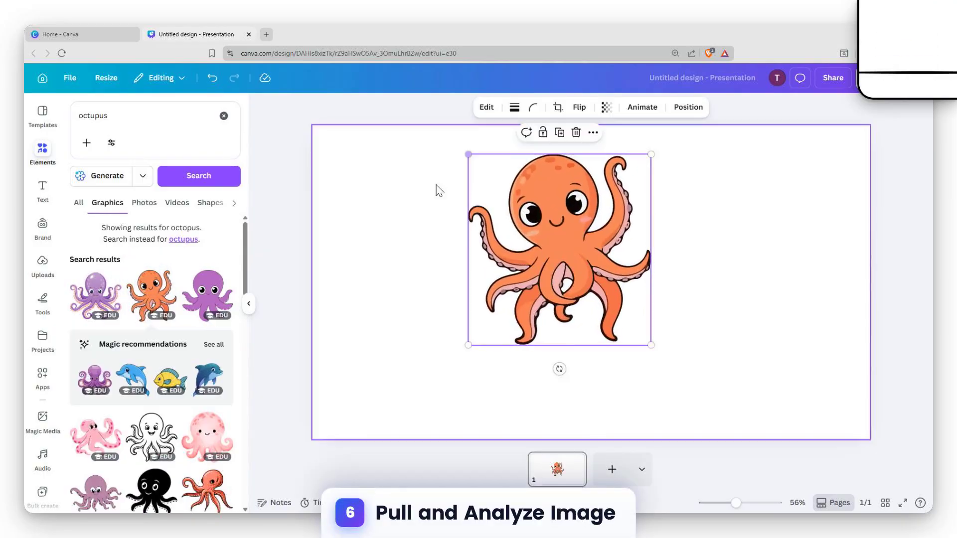
{"action": "left_click_drag", "start_coordinate": [602, 194], "coordinate": [625, 239]}
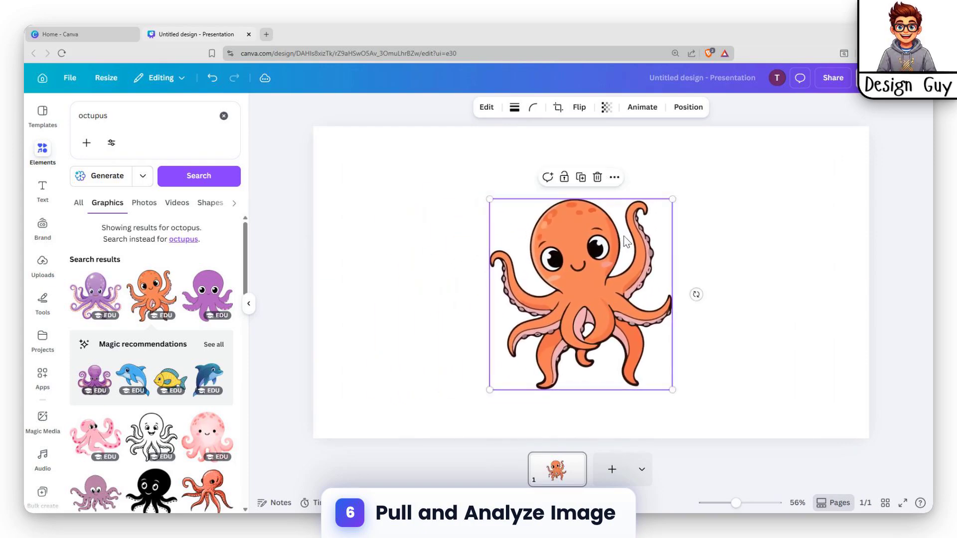
{"action": "left_click_drag", "start_coordinate": [488, 200], "coordinate": [474, 185]}
{"action": "left_click_drag", "start_coordinate": [559, 243], "coordinate": [564, 255]}
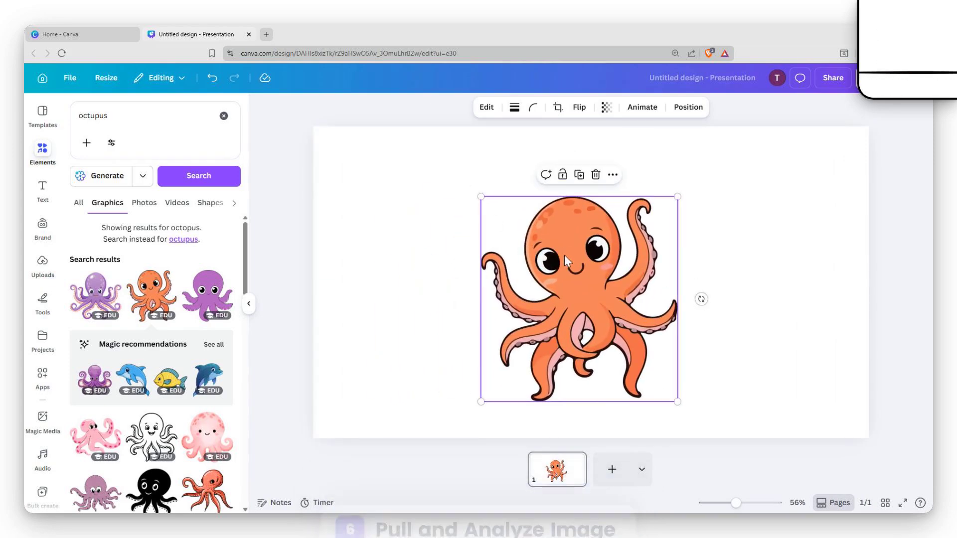
Add a heading reading "Octopus" and place it above the octopus graphic.
{"action": "left_click", "coordinate": [48, 201]}
{"action": "left_click", "coordinate": [209, 249]}
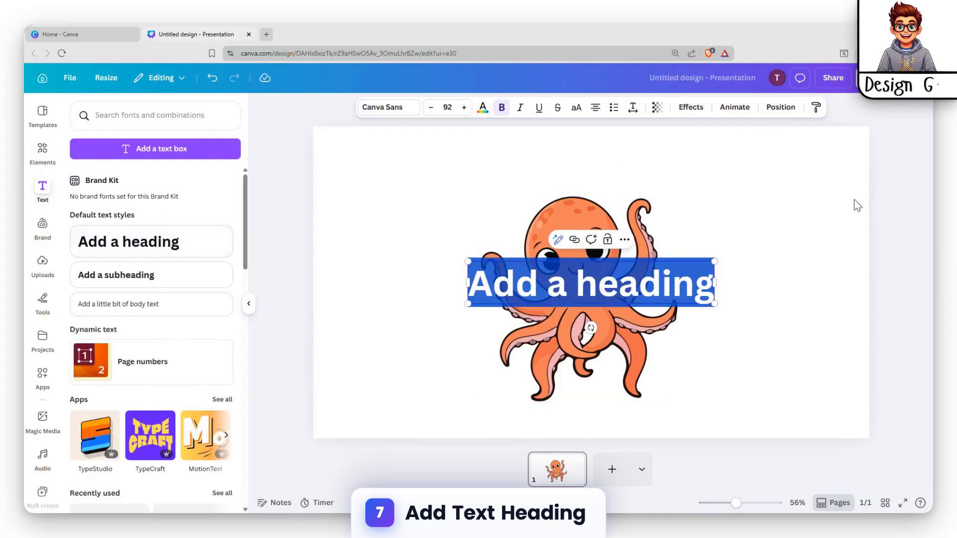
{"action": "type", "text": "Octopus"}
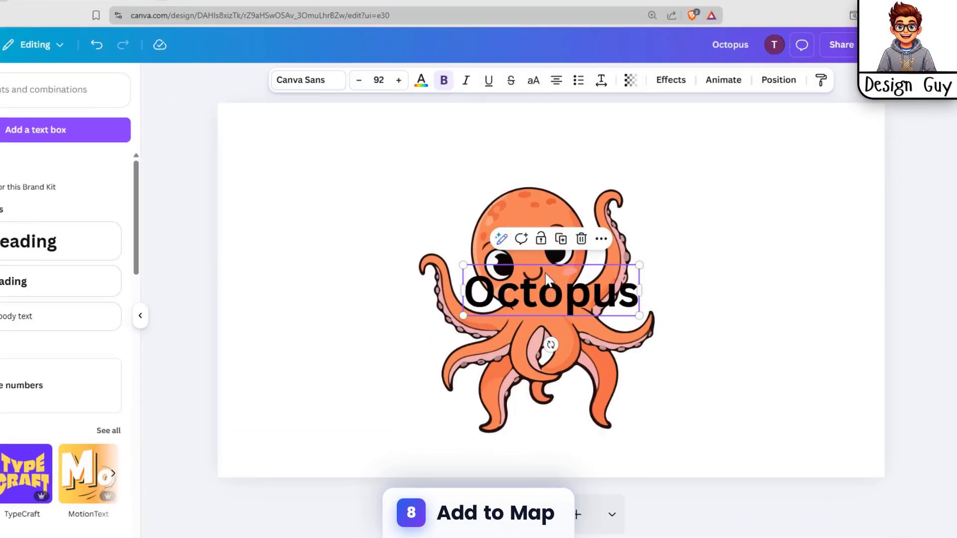
{"action": "left_click_drag", "start_coordinate": [547, 277], "coordinate": [530, 138]}
{"action": "left_click", "coordinate": [769, 194]}
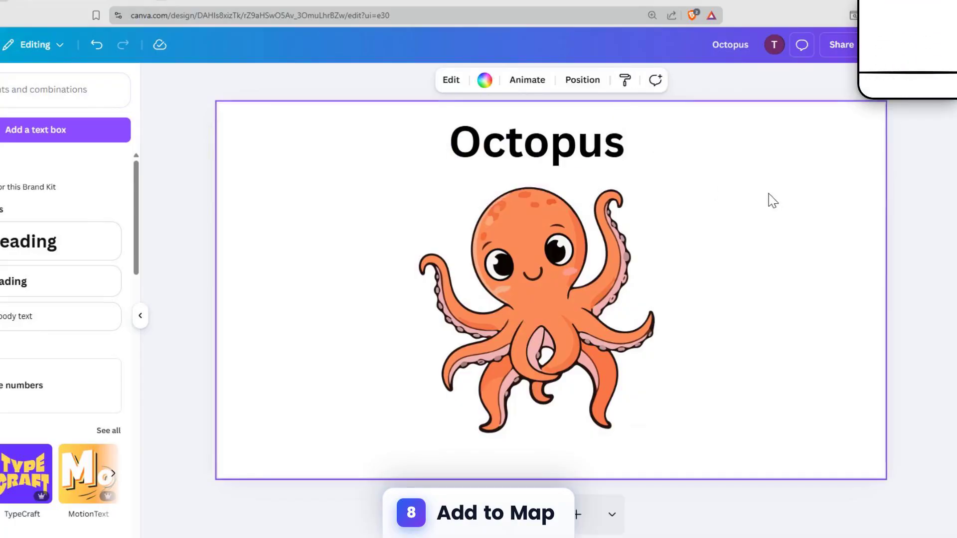
Animate the "Octopus" heading with Baseline on enter, using the downward direction and the slowest speed.
{"action": "left_click", "coordinate": [511, 141]}
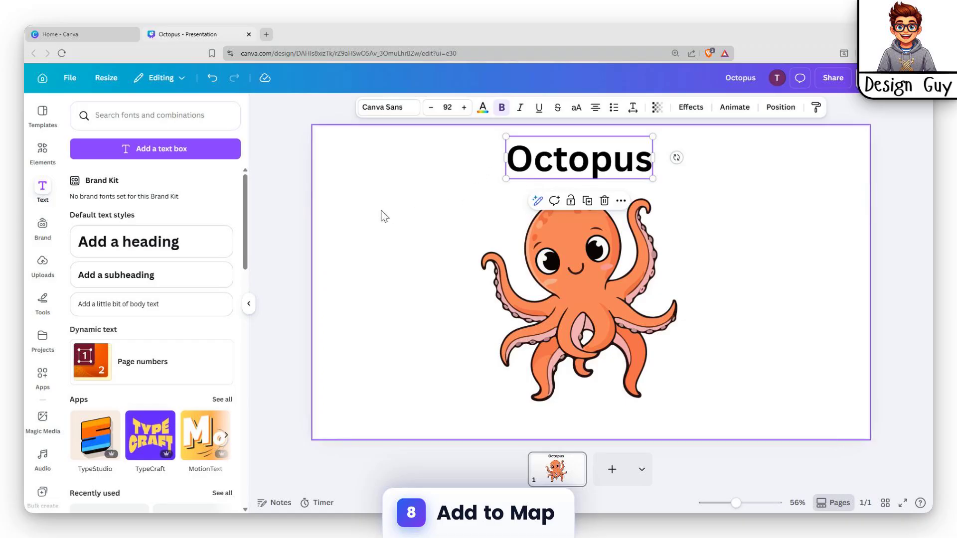
{"action": "left_click", "coordinate": [383, 215]}
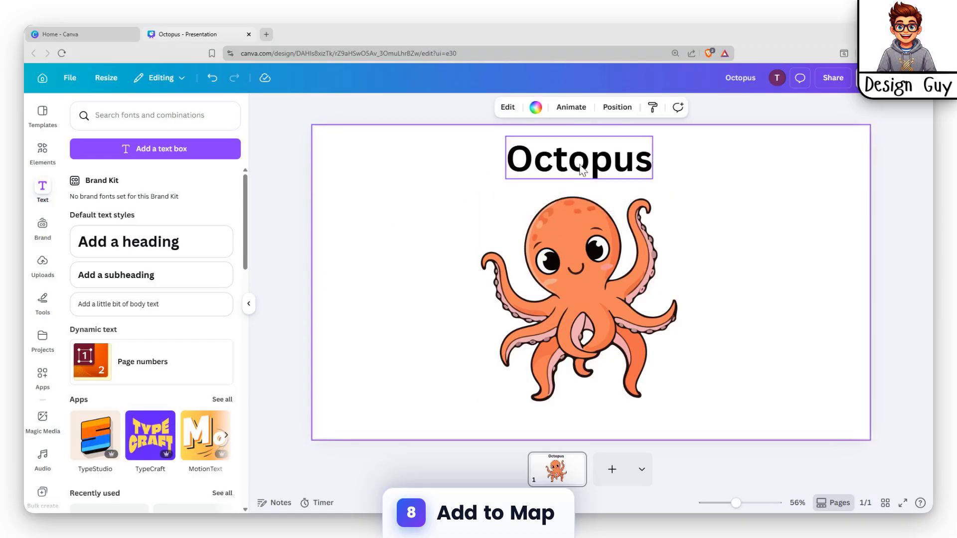
{"action": "left_click", "coordinate": [582, 160]}
{"action": "left_click", "coordinate": [733, 115]}
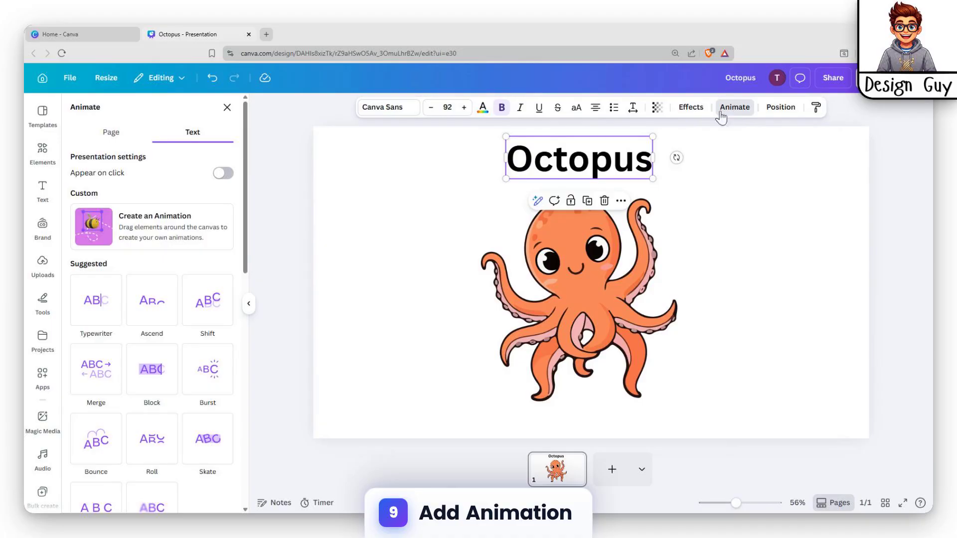
{"action": "scroll", "coordinate": [199, 388], "scroll_direction": "down", "scroll_amount": 6}
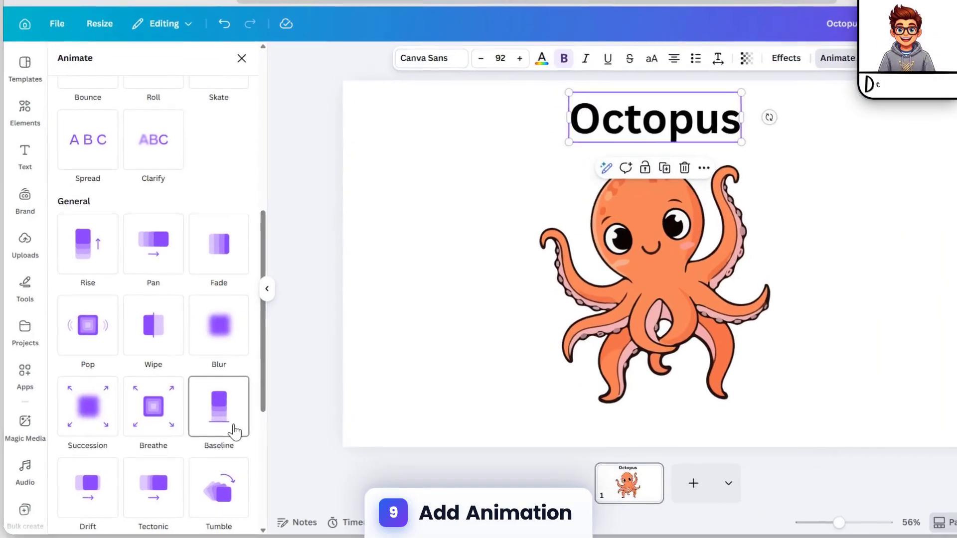
{"action": "left_click", "coordinate": [205, 423]}
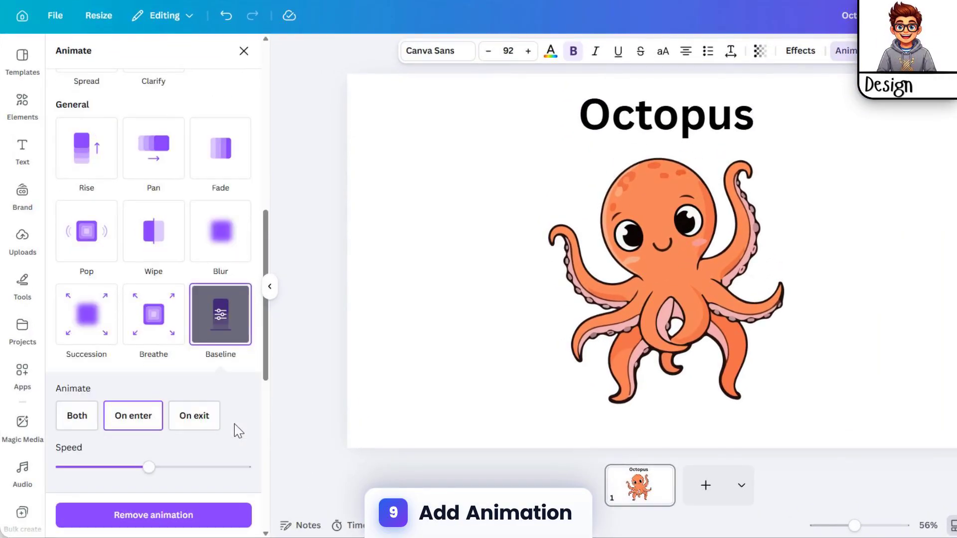
{"action": "scroll", "coordinate": [234, 417], "scroll_direction": "down", "scroll_amount": 3}
{"action": "left_click", "coordinate": [230, 394]}
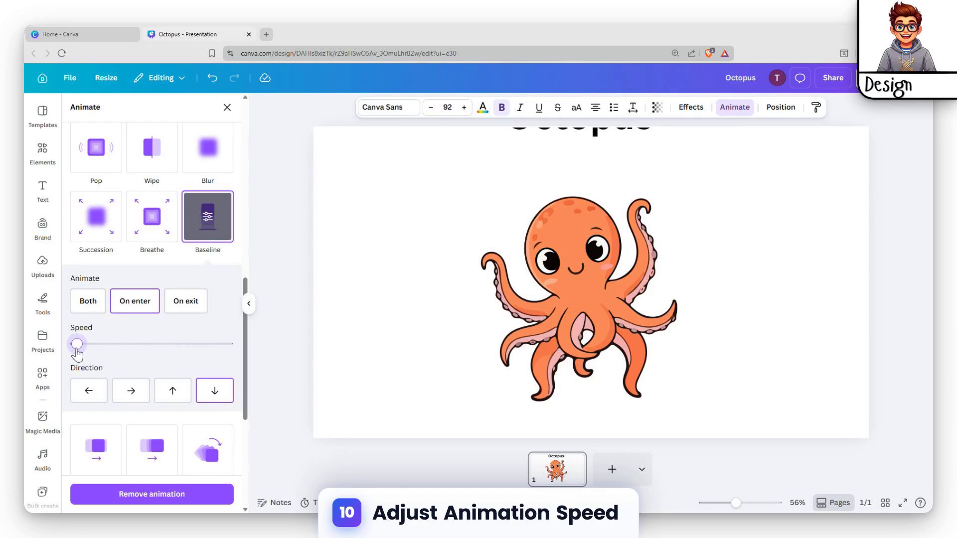
Animate the octopus graphic with Baseline on enter, using the upward direction and the slowest speed.
{"action": "left_click", "coordinate": [565, 291]}
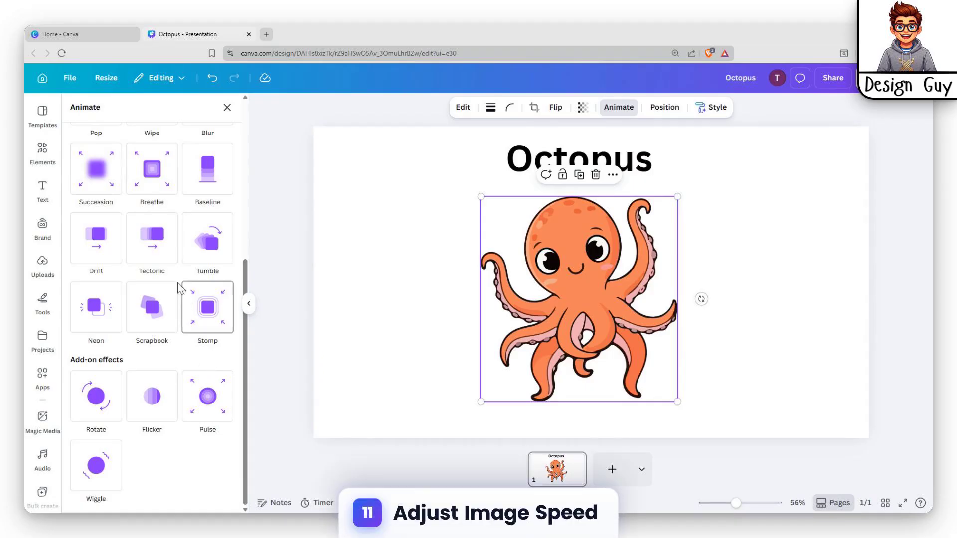
{"action": "scroll", "coordinate": [145, 293], "scroll_direction": "up", "scroll_amount": 5}
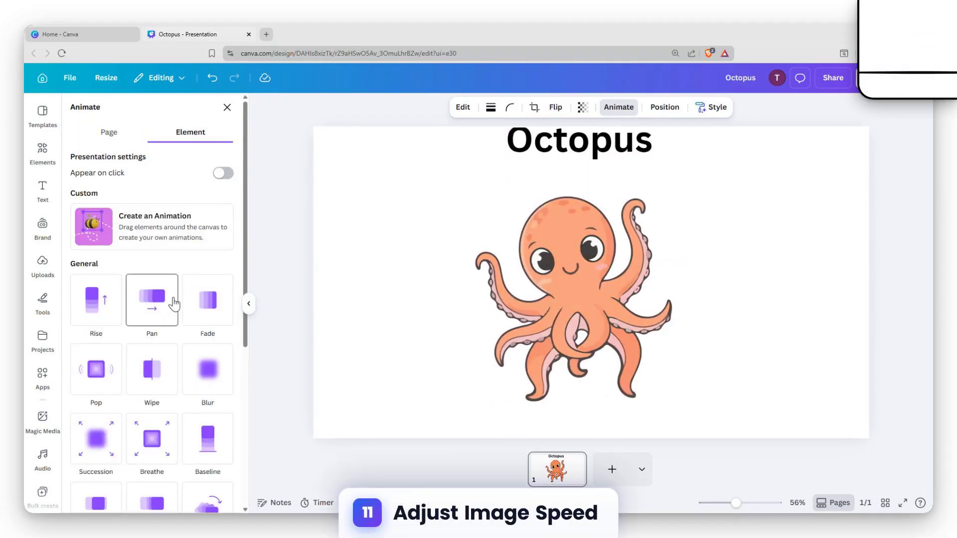
{"action": "scroll", "coordinate": [145, 293], "scroll_direction": "down", "scroll_amount": 2}
{"action": "left_click", "coordinate": [209, 346]}
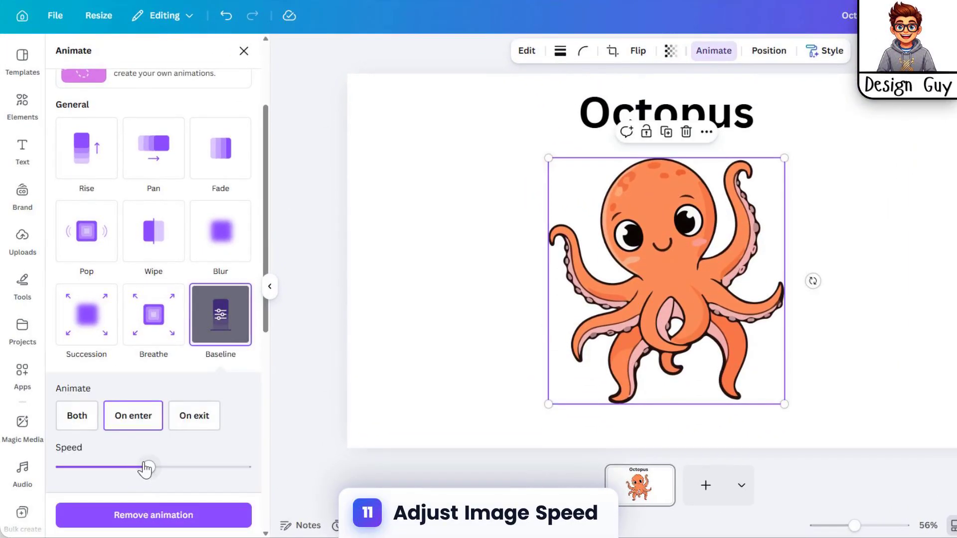
{"action": "scroll", "coordinate": [184, 448], "scroll_direction": "down", "scroll_amount": 2}
{"action": "left_click", "coordinate": [176, 394]}
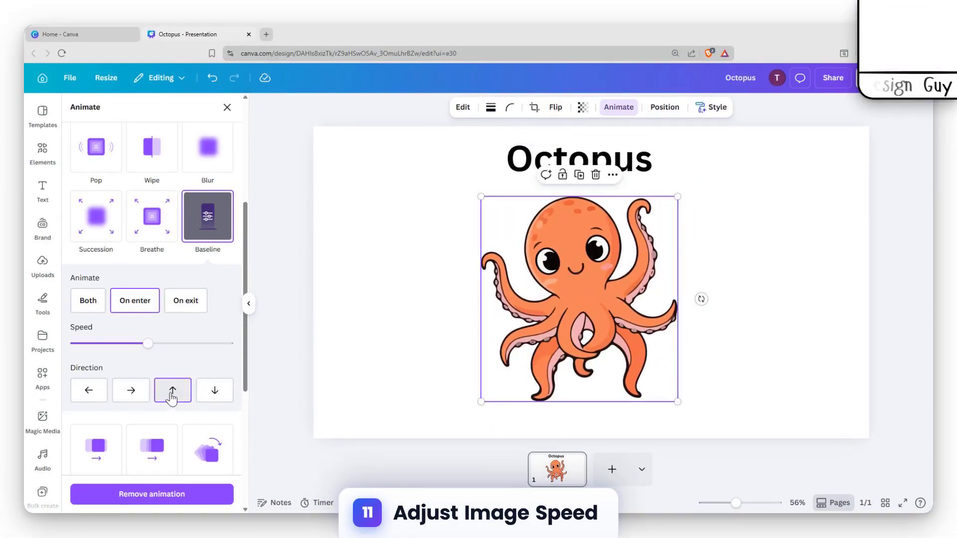
{"action": "left_click_drag", "start_coordinate": [144, 348], "coordinate": [76, 348]}
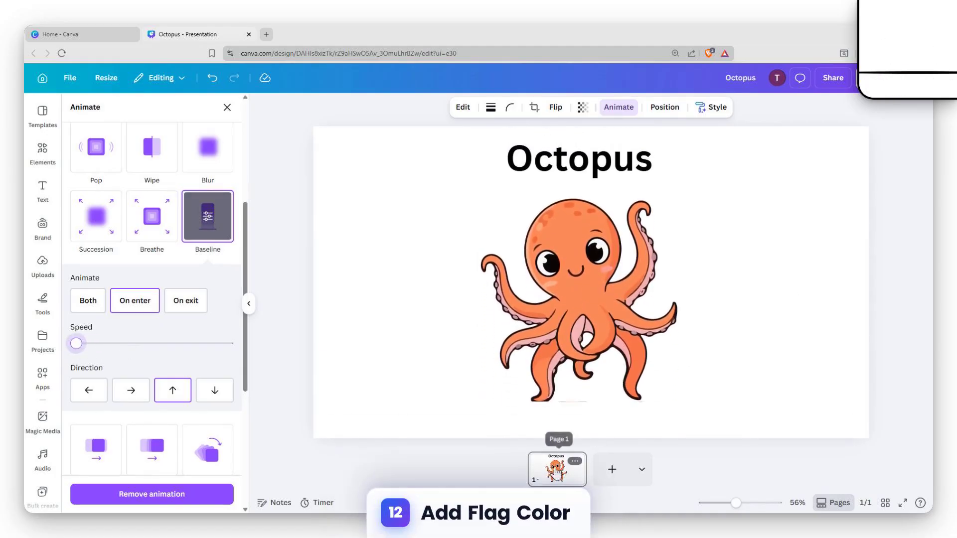
Try several blue and green default solid colours on the page background, ending with light lime green.
{"action": "left_click", "coordinate": [398, 315]}
{"action": "left_click", "coordinate": [556, 107]}
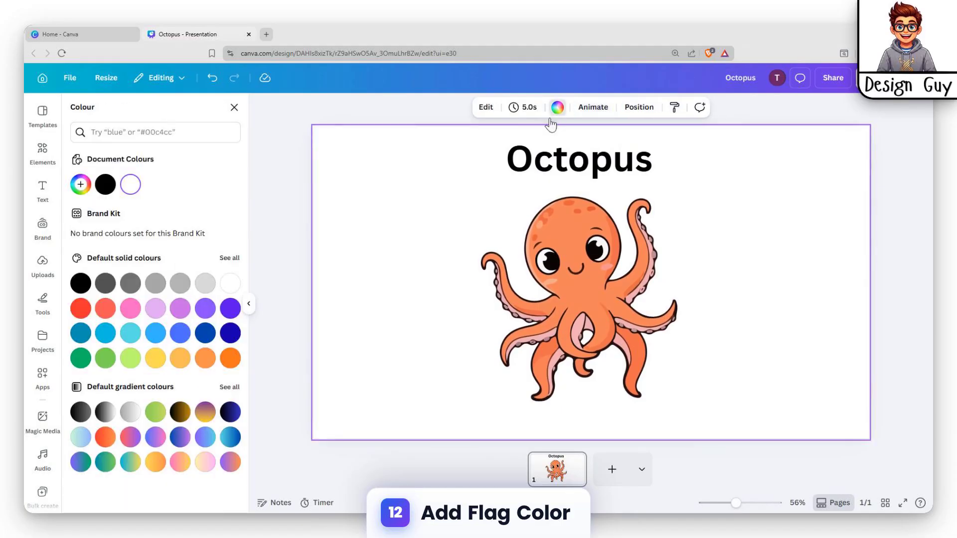
{"action": "left_click", "coordinate": [130, 333]}
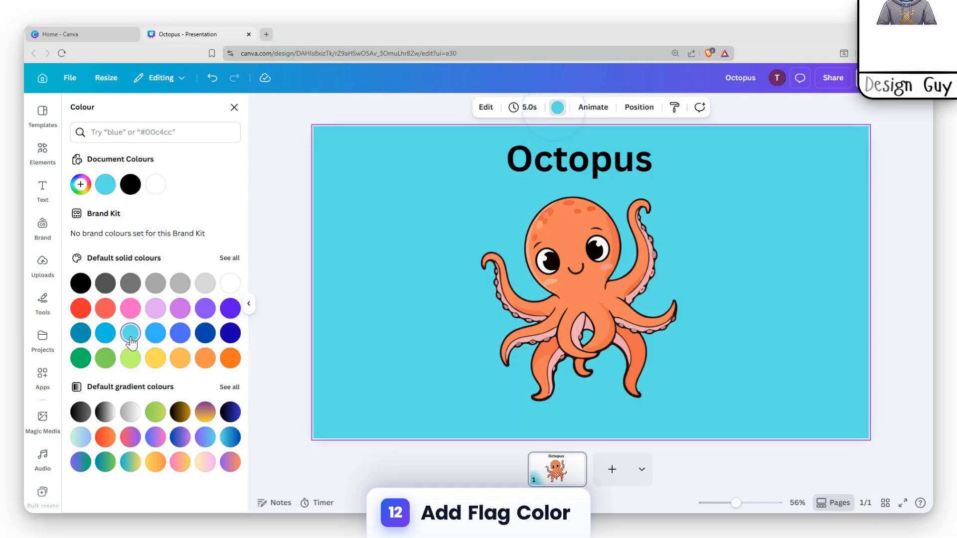
{"action": "left_click", "coordinate": [155, 333]}
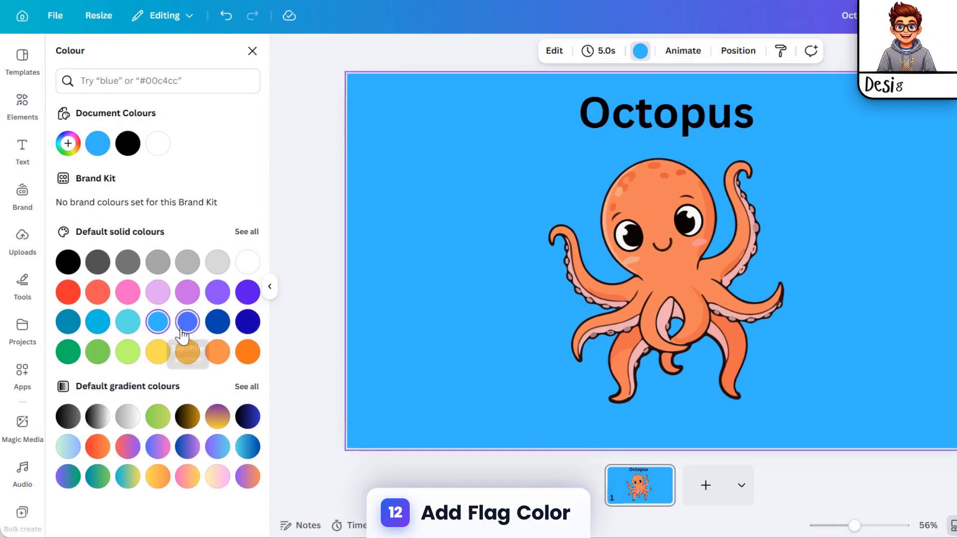
{"action": "left_click", "coordinate": [180, 333]}
{"action": "left_click", "coordinate": [98, 323]}
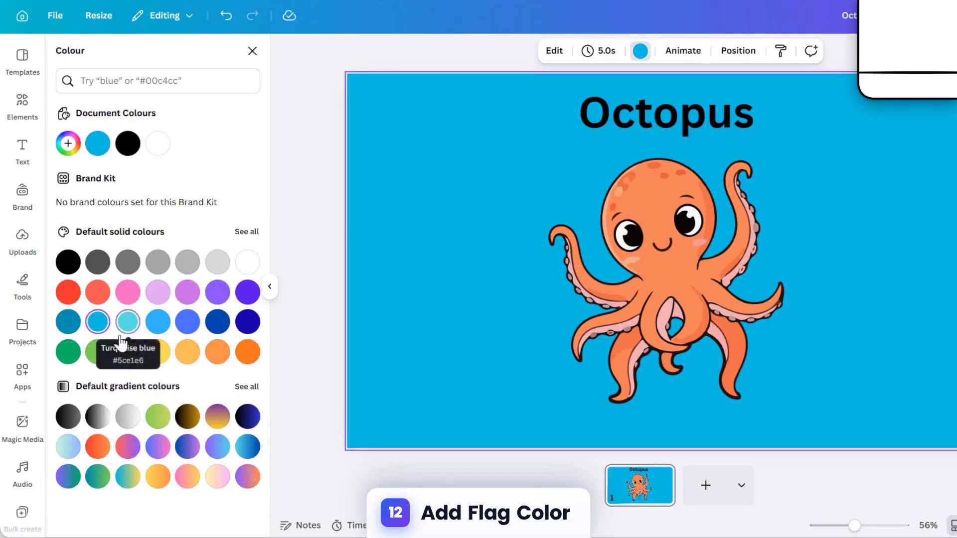
{"action": "left_click", "coordinate": [97, 351]}
{"action": "left_click", "coordinate": [128, 351]}
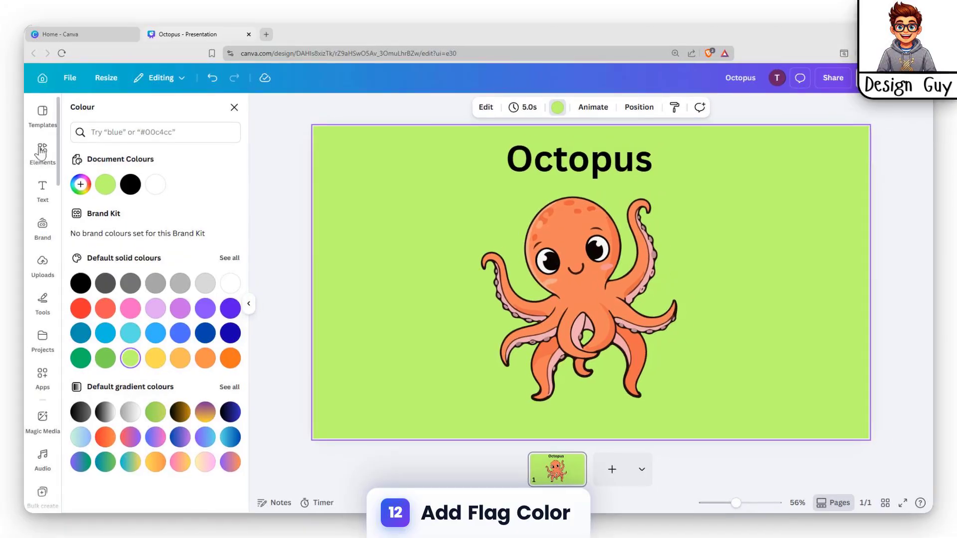
Search the graphics for "frame", and refine the search to "frame sea".
{"action": "left_click", "coordinate": [22, 59]}
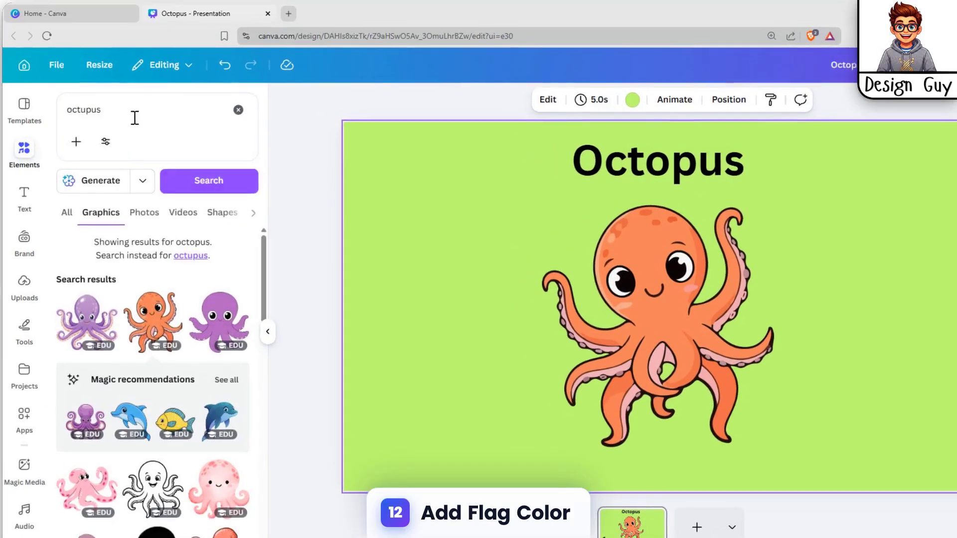
{"action": "left_click", "coordinate": [134, 118]}
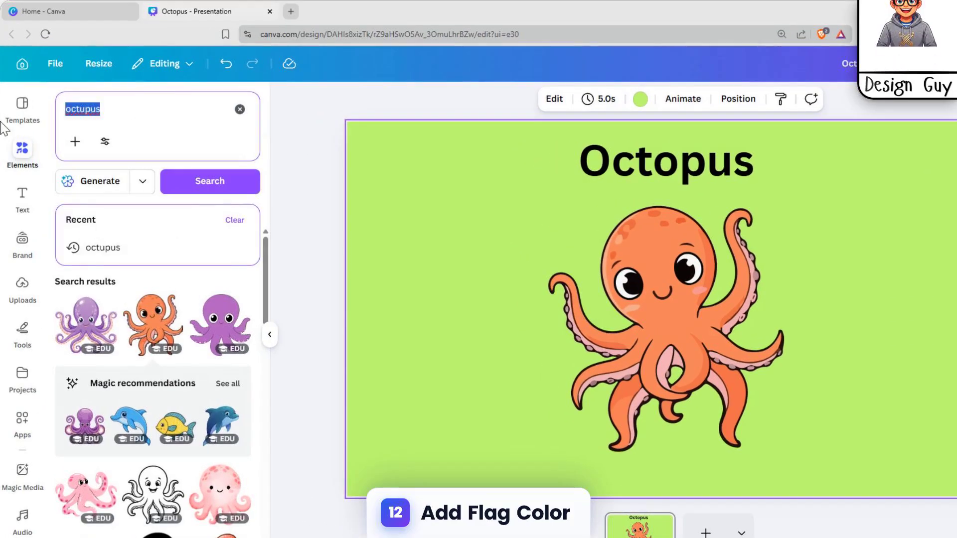
{"action": "type", "text": "frame"}
{"action": "key", "text": "Return"}
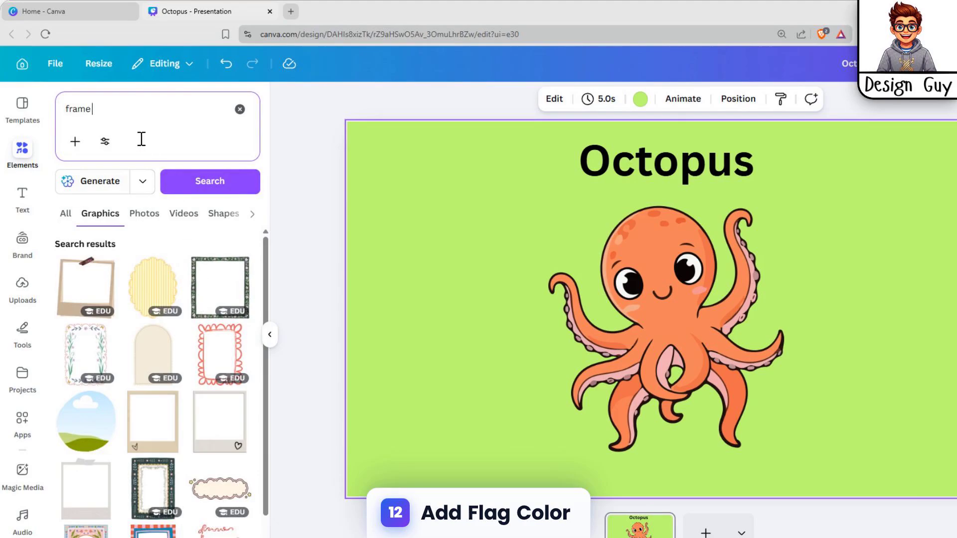
{"action": "type", "text": "sea"}
{"action": "key", "text": "Return"}
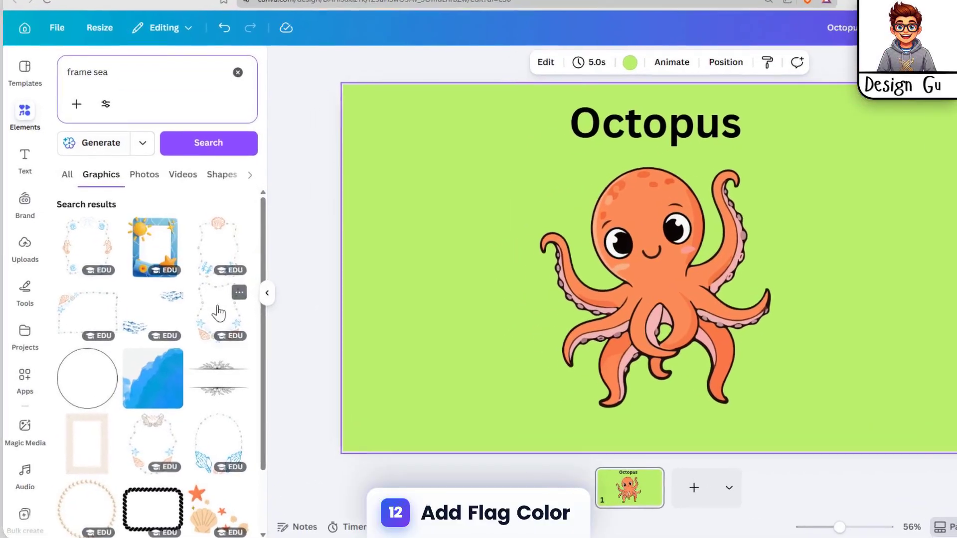
Insert the frame with shells and starfish and enlarge it to the full page height around the octopus.
{"action": "left_click", "coordinate": [218, 312]}
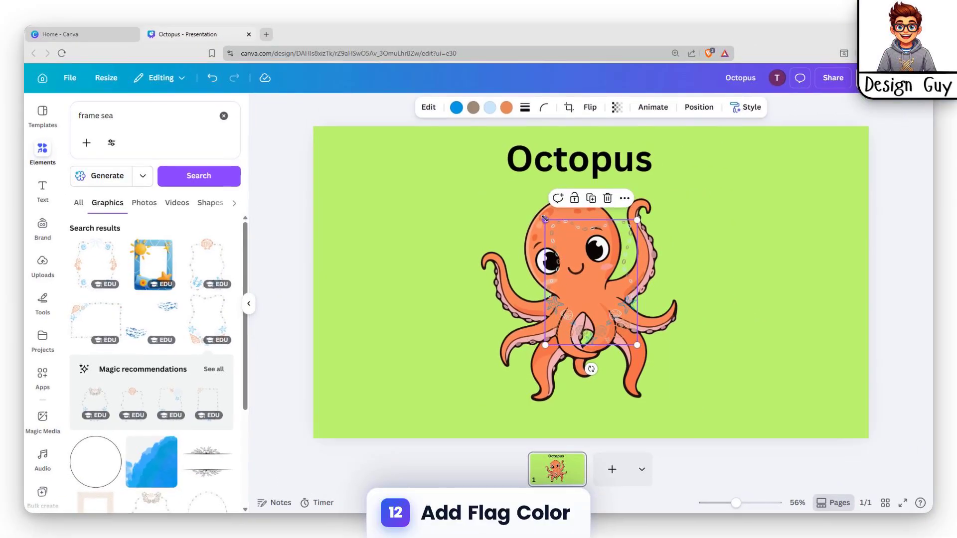
{"action": "left_click_drag", "start_coordinate": [615, 194], "coordinate": [465, 139]}
{"action": "left_click_drag", "start_coordinate": [417, 173], "coordinate": [419, 174]}
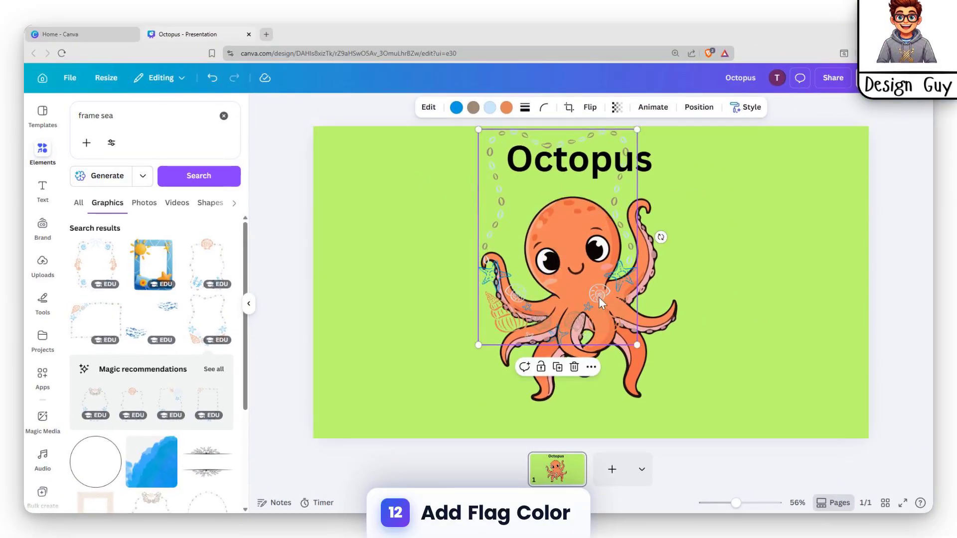
{"action": "left_click_drag", "start_coordinate": [631, 346], "coordinate": [708, 442]}
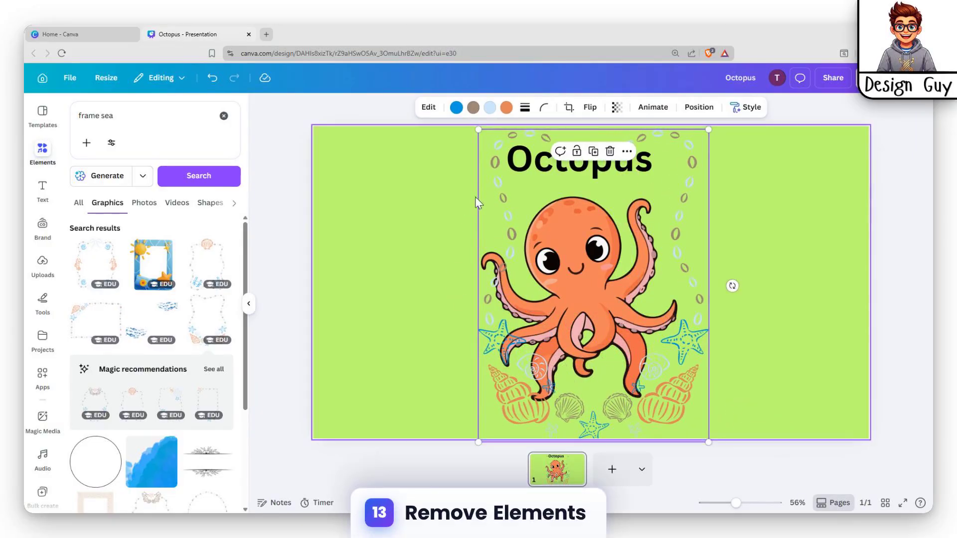
Move the shell frame aside to the left half of the page, clear of the octopus's centre.
{"action": "left_click_drag", "start_coordinate": [474, 131], "coordinate": [476, 126]}
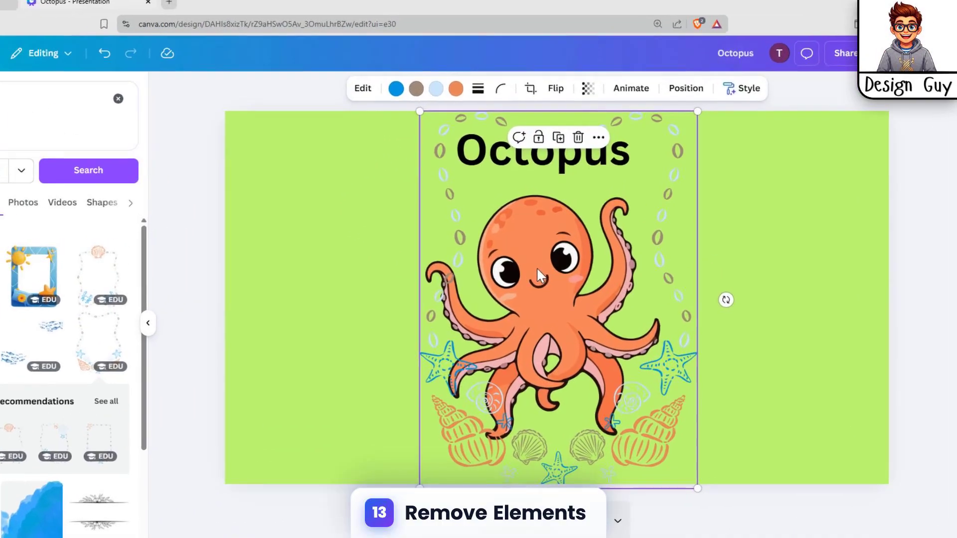
{"action": "left_click", "coordinate": [773, 251]}
{"action": "left_click", "coordinate": [629, 241]}
{"action": "left_click_drag", "start_coordinate": [686, 288], "coordinate": [669, 301]}
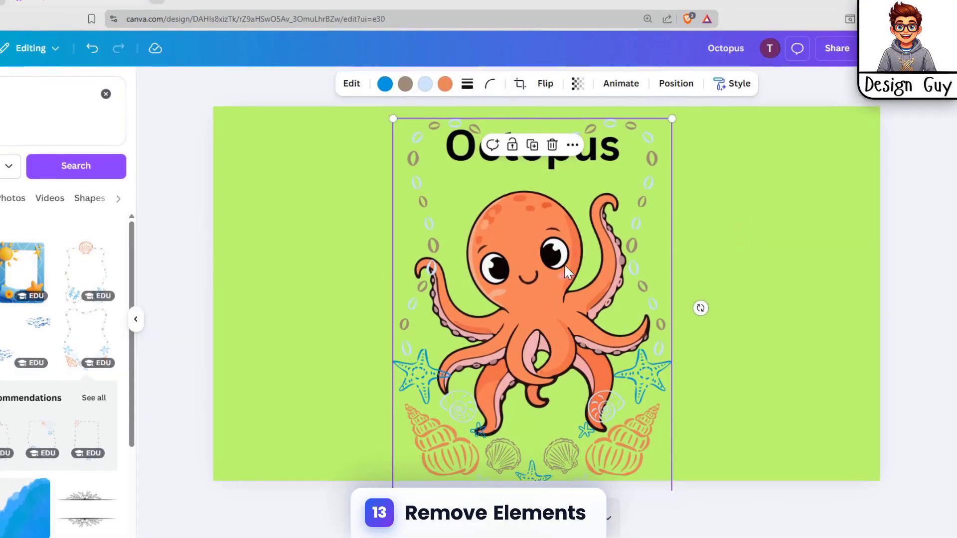
{"action": "right_click", "coordinate": [531, 253]}
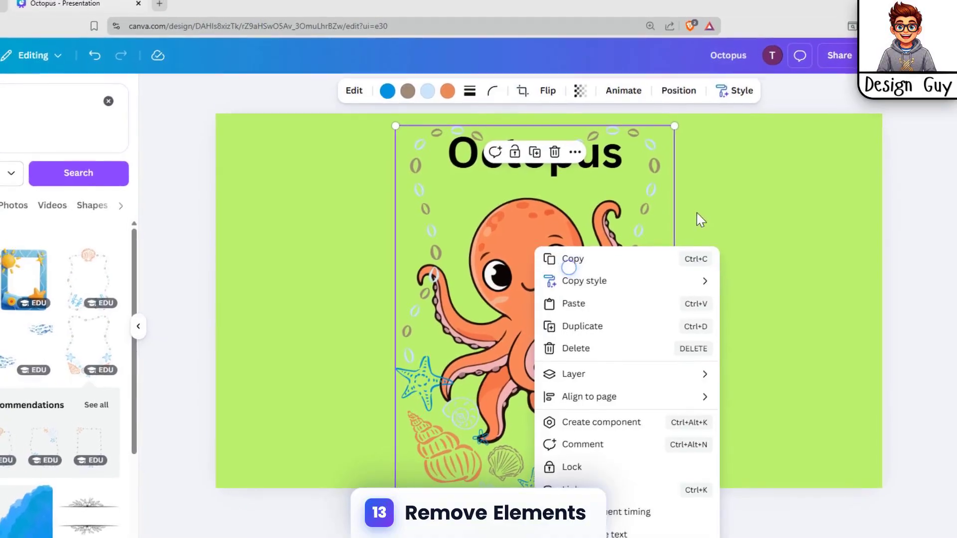
{"action": "left_click", "coordinate": [639, 209]}
{"action": "left_click_drag", "start_coordinate": [638, 210], "coordinate": [448, 222]}
Shrink the octopus graphic slightly and re-centre it beneath the Octopus heading.
{"action": "left_click", "coordinate": [580, 295]}
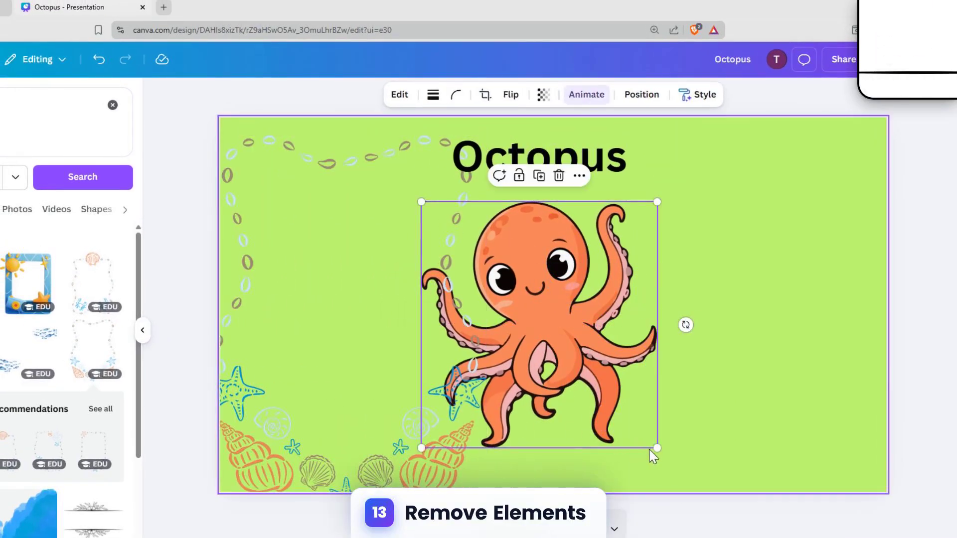
{"action": "left_click_drag", "start_coordinate": [650, 451], "coordinate": [613, 403]}
{"action": "left_click_drag", "start_coordinate": [538, 340], "coordinate": [559, 334]}
Move the shell frame back around the octopus and lower the heading slightly so it sits inside the frame.
{"action": "left_click_drag", "start_coordinate": [348, 376], "coordinate": [531, 343]}
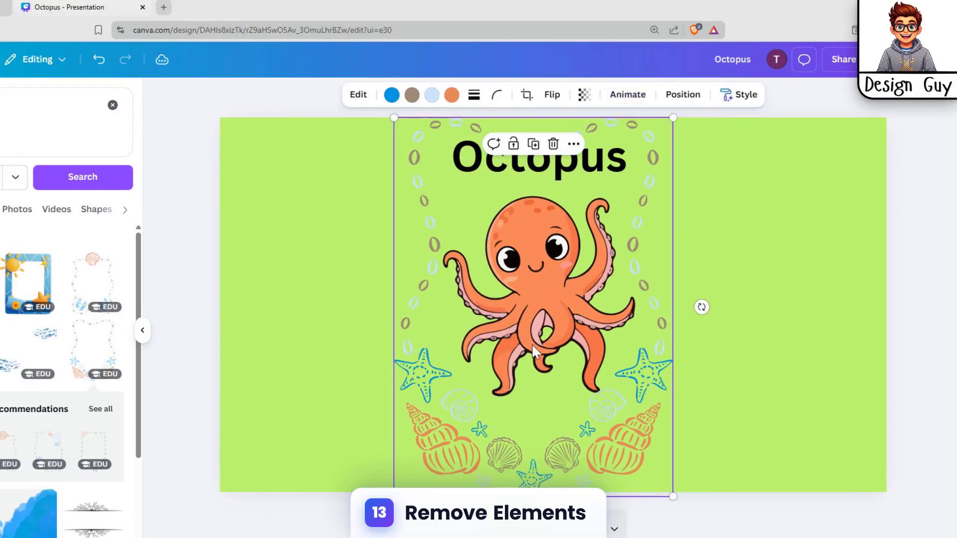
{"action": "left_click_drag", "start_coordinate": [573, 170], "coordinate": [562, 180]}
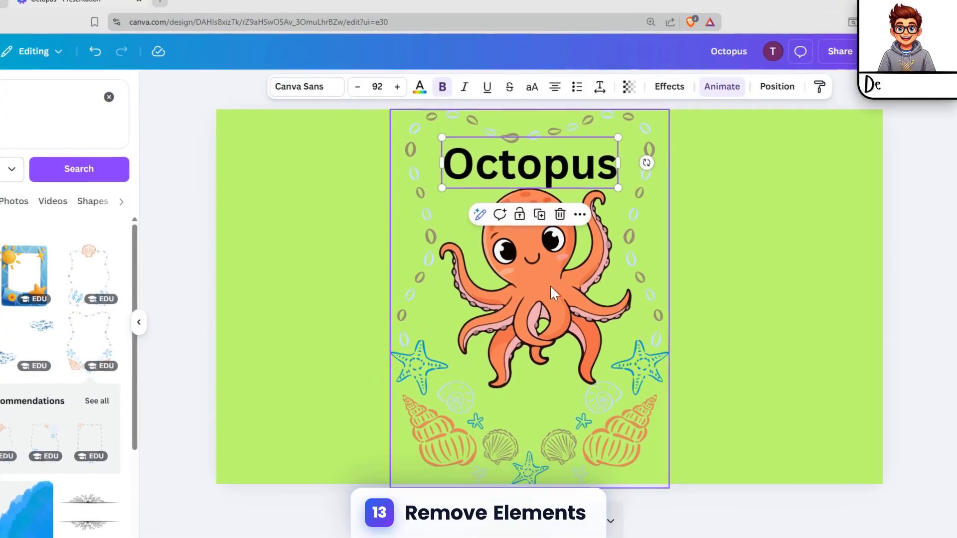
{"action": "left_click", "coordinate": [550, 287]}
{"action": "left_click", "coordinate": [809, 320]}
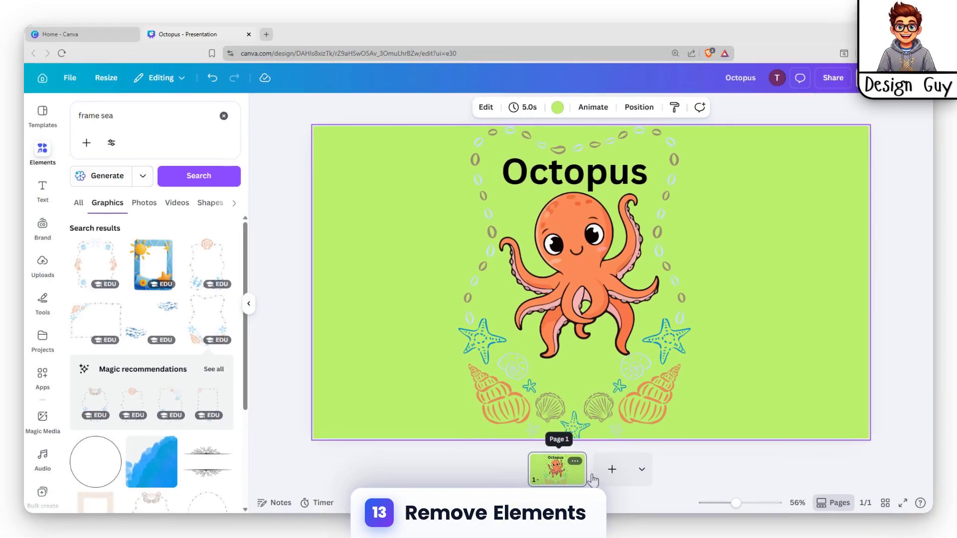
Duplicate the Octopus page and delete the shell frame from the copy.
{"action": "key", "text": "ctrl+d"}
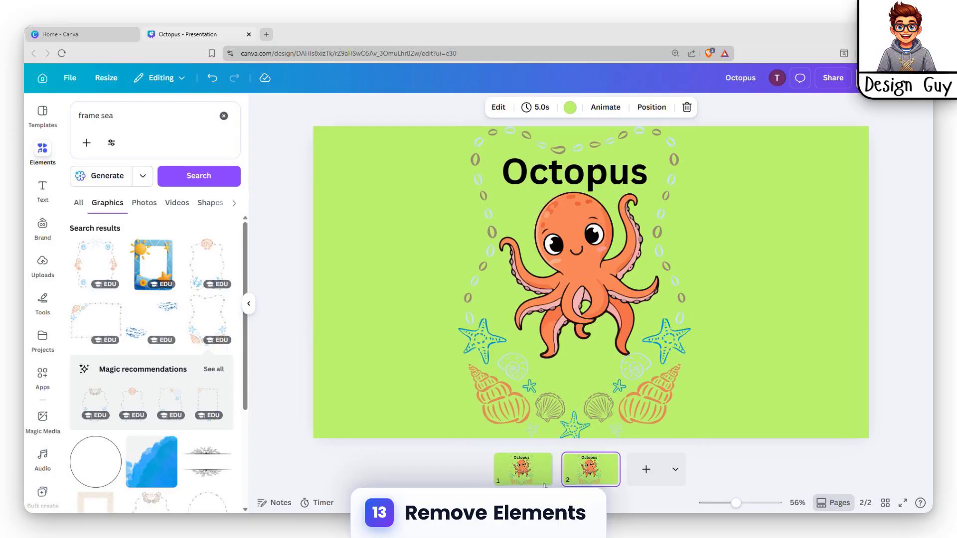
{"action": "left_click", "coordinate": [675, 180]}
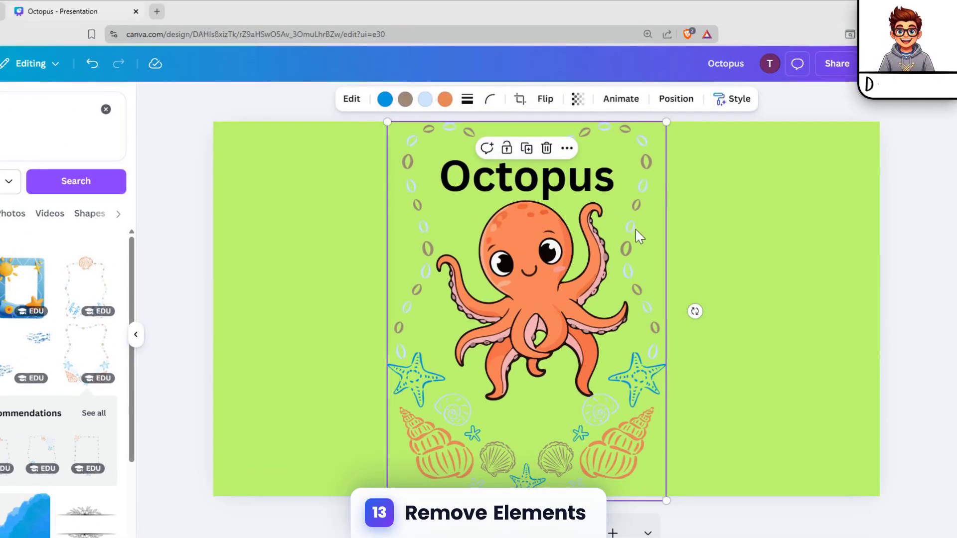
{"action": "key", "text": "Delete"}
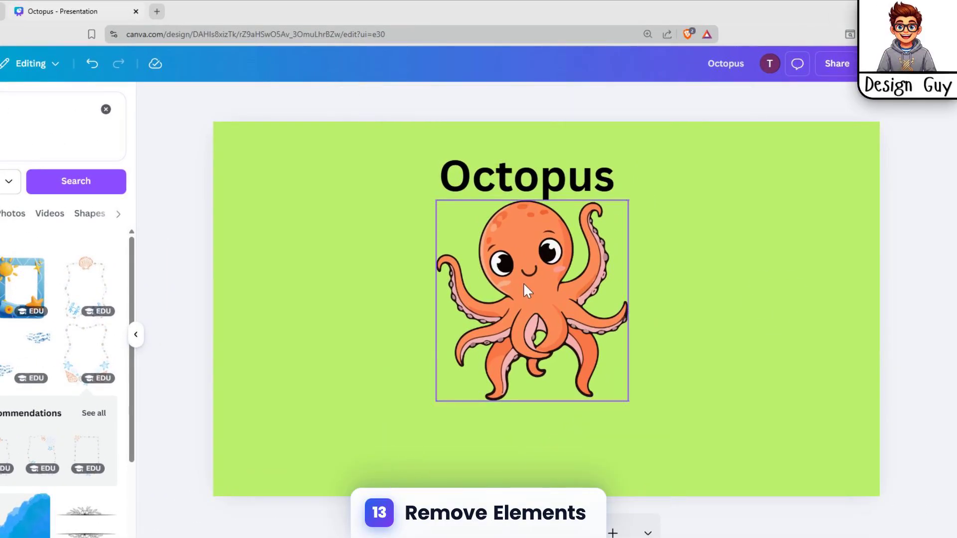
Move the octopus to the left side of page 2 and paste a copy of page 1's shell frame there.
{"action": "left_click", "coordinate": [523, 282]}
{"action": "left_click_drag", "start_coordinate": [520, 283], "coordinate": [320, 315]}
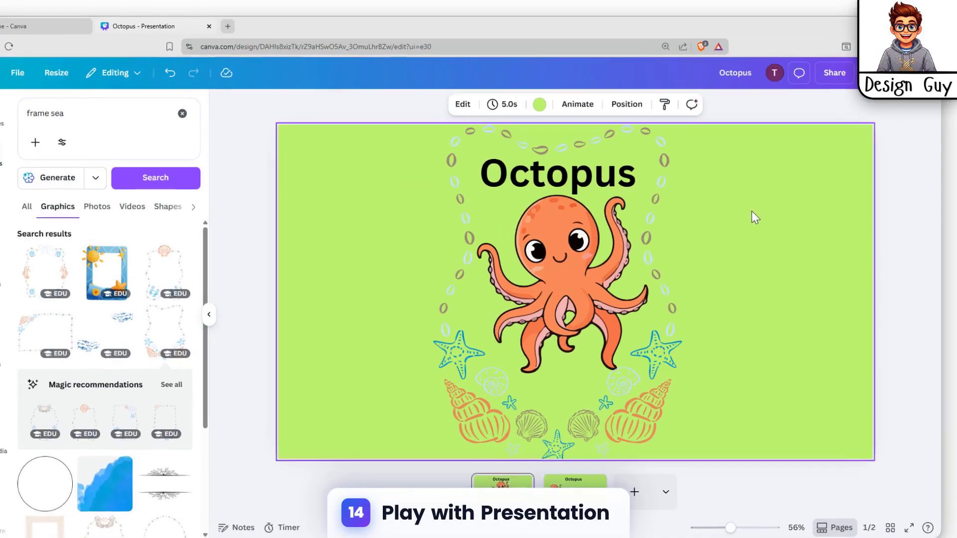
{"action": "left_click", "coordinate": [679, 207]}
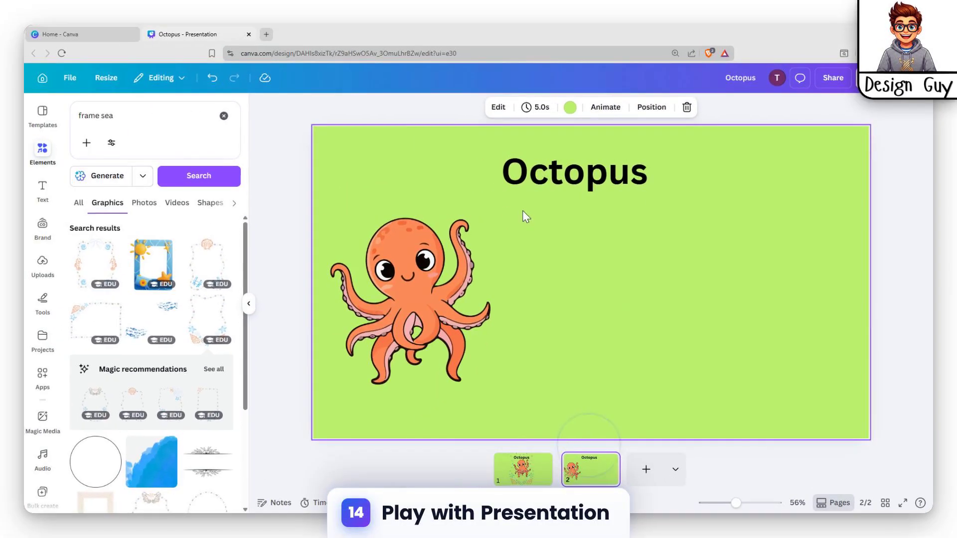
{"action": "key", "text": "ctrl+v"}
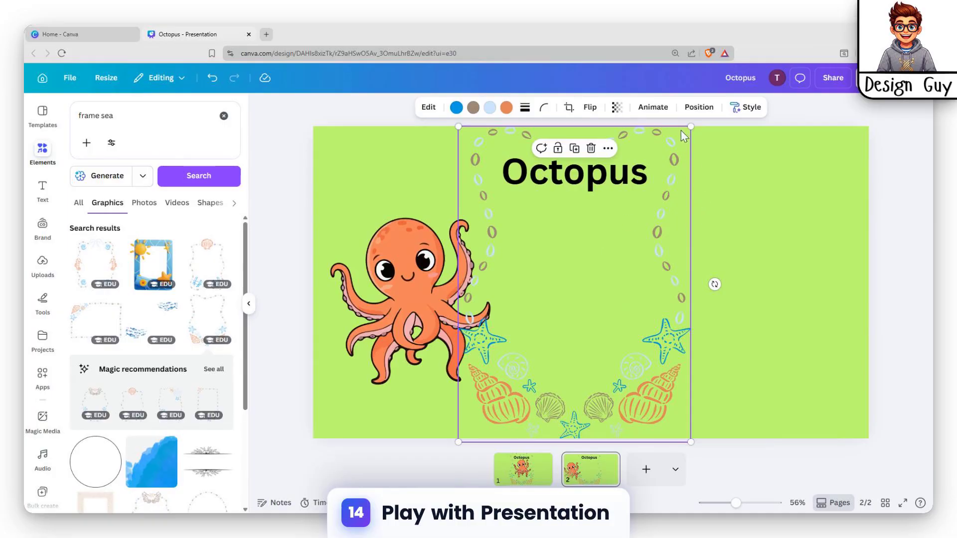
Move the pasted frame around the octopus on page 2 and resize it to surround the graphic.
{"action": "left_click_drag", "start_coordinate": [680, 196], "coordinate": [518, 203]}
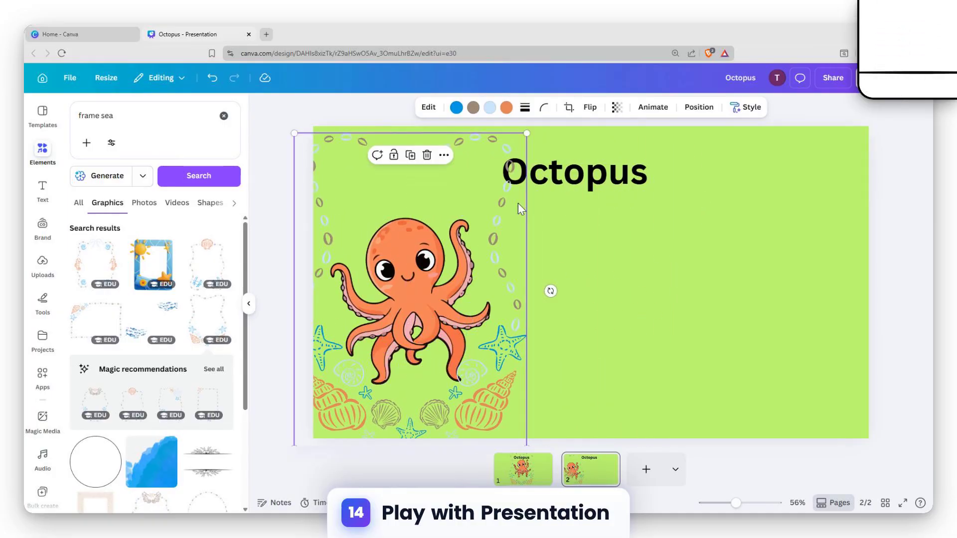
{"action": "left_click_drag", "start_coordinate": [526, 133], "coordinate": [483, 193]}
{"action": "left_click_drag", "start_coordinate": [460, 224], "coordinate": [475, 210]}
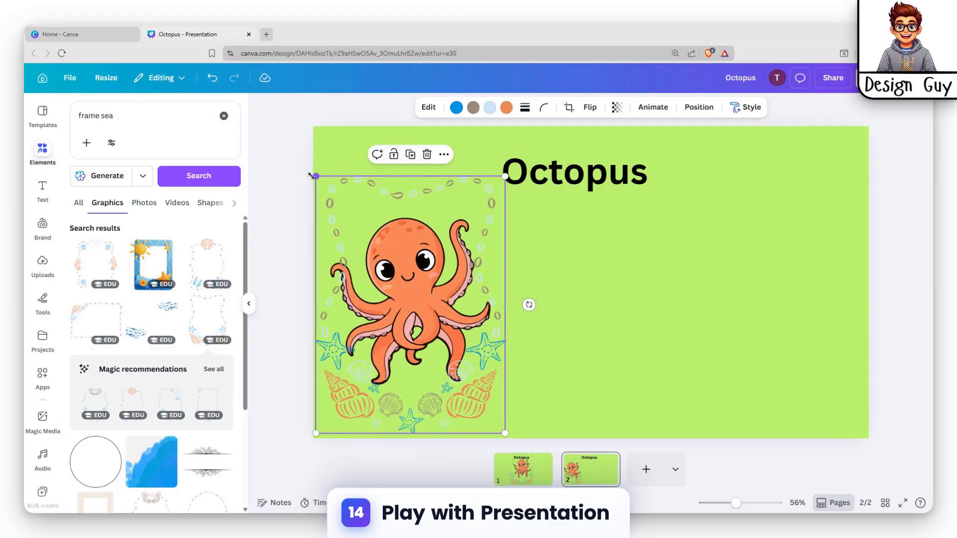
{"action": "left_click_drag", "start_coordinate": [312, 176], "coordinate": [292, 149]}
{"action": "mouse_move", "coordinate": [447, 259]}
{"action": "left_mouse_down"}
{"action": "mouse_move", "coordinate": [452, 252]}
{"action": "mouse_move", "coordinate": [455, 260]}
{"action": "left_mouse_up"}
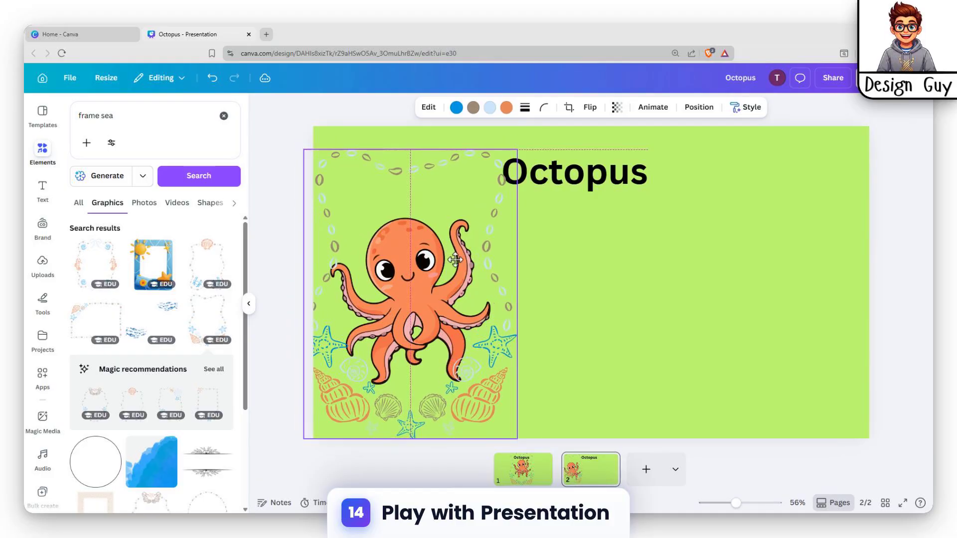
{"action": "left_click_drag", "start_coordinate": [516, 150], "coordinate": [527, 135]}
{"action": "left_click_drag", "start_coordinate": [512, 185], "coordinate": [498, 184]}
Shift the heading to the right of the frame and enlarge the frame to the full height of page 2.
{"action": "left_click_drag", "start_coordinate": [561, 179], "coordinate": [578, 171]}
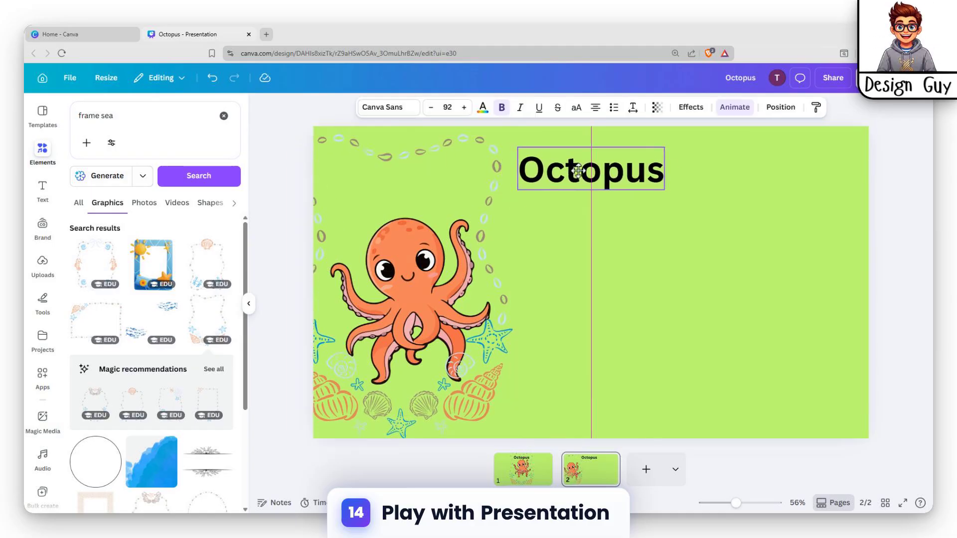
{"action": "left_click_drag", "start_coordinate": [482, 217], "coordinate": [491, 216]}
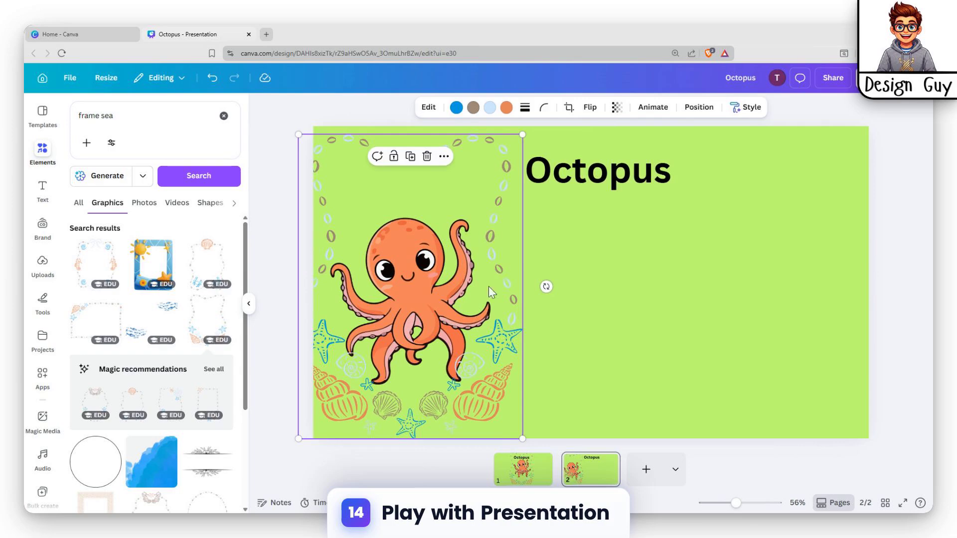
{"action": "left_click_drag", "start_coordinate": [519, 438], "coordinate": [534, 446]}
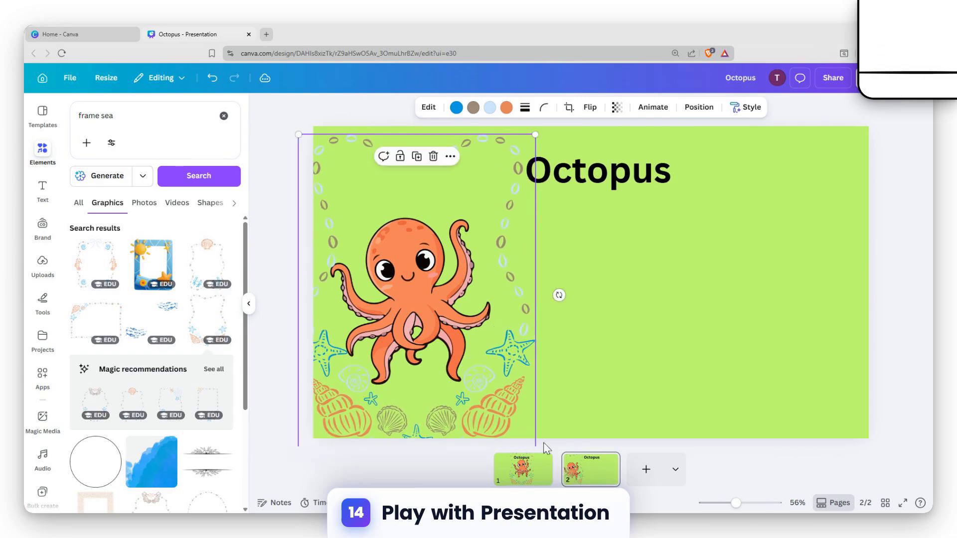
{"action": "left_click", "coordinate": [670, 319]}
{"action": "left_click", "coordinate": [320, 167]}
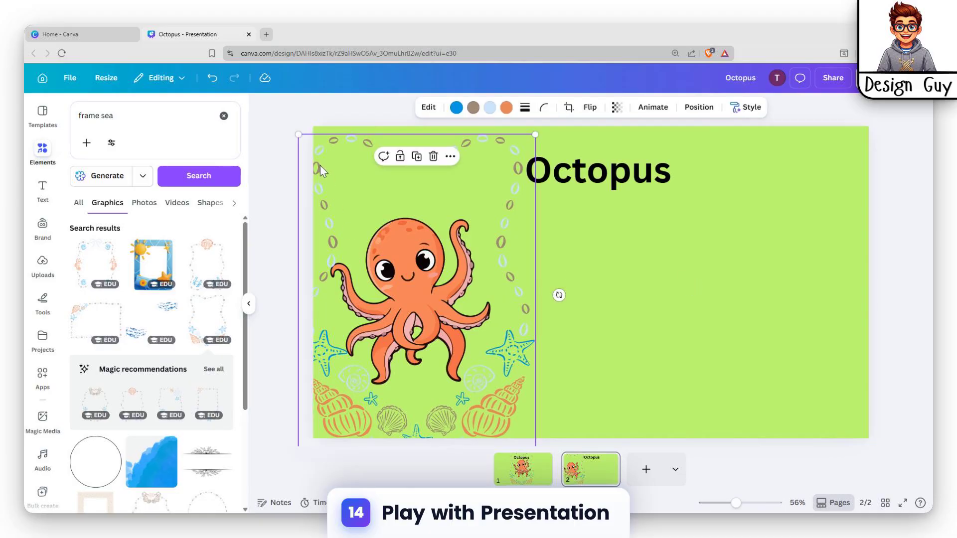
{"action": "mouse_move", "coordinate": [296, 133]}
{"action": "left_mouse_down"}
{"action": "mouse_move", "coordinate": [291, 124]}
{"action": "mouse_move", "coordinate": [312, 124]}
{"action": "left_mouse_up"}
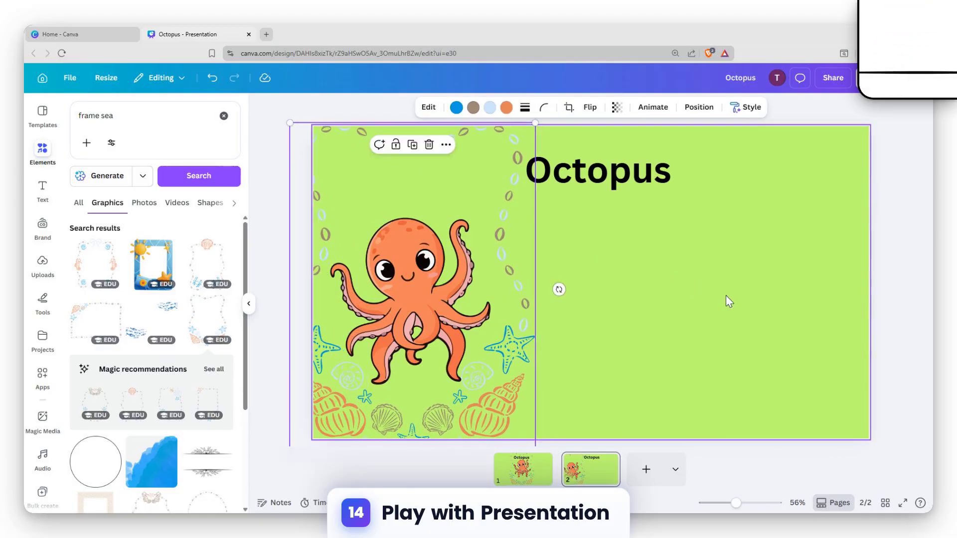
Move the Octopus heading to the middle of page 2's empty right half, near the top.
{"action": "left_click", "coordinate": [722, 297]}
{"action": "left_click", "coordinate": [625, 159]}
{"action": "left_click_drag", "start_coordinate": [625, 160], "coordinate": [705, 158]}
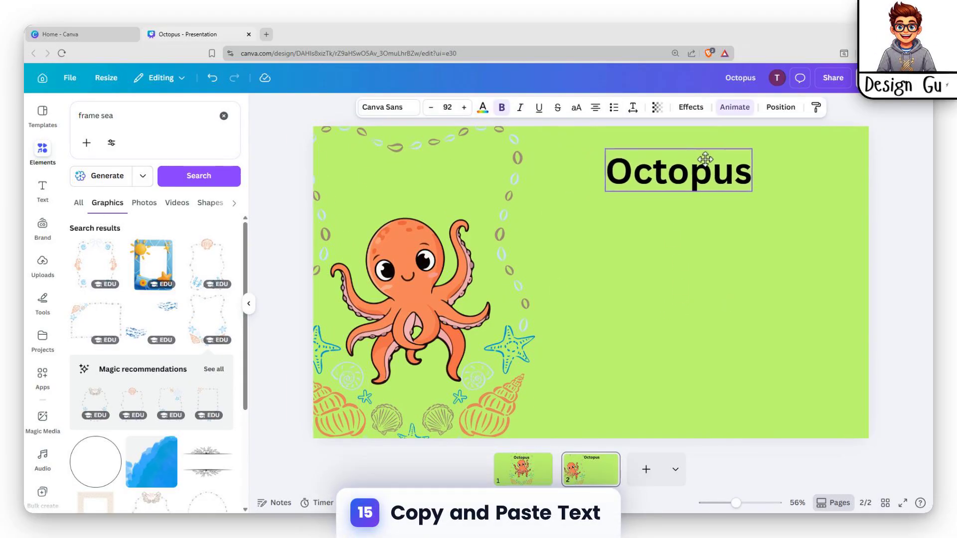
{"action": "left_click", "coordinate": [706, 312]}
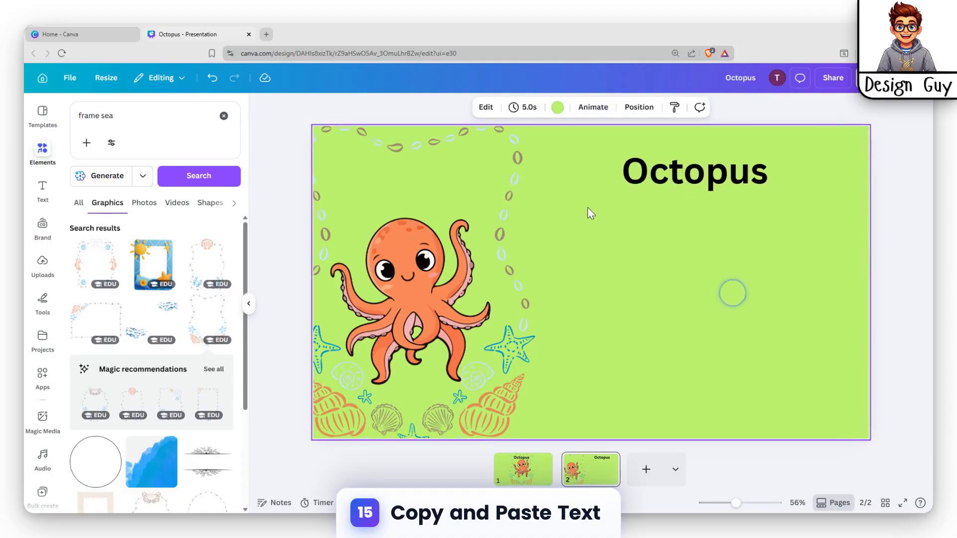
Add a subheading text box to page 2 and clear its placeholder text.
{"action": "left_click", "coordinate": [44, 188]}
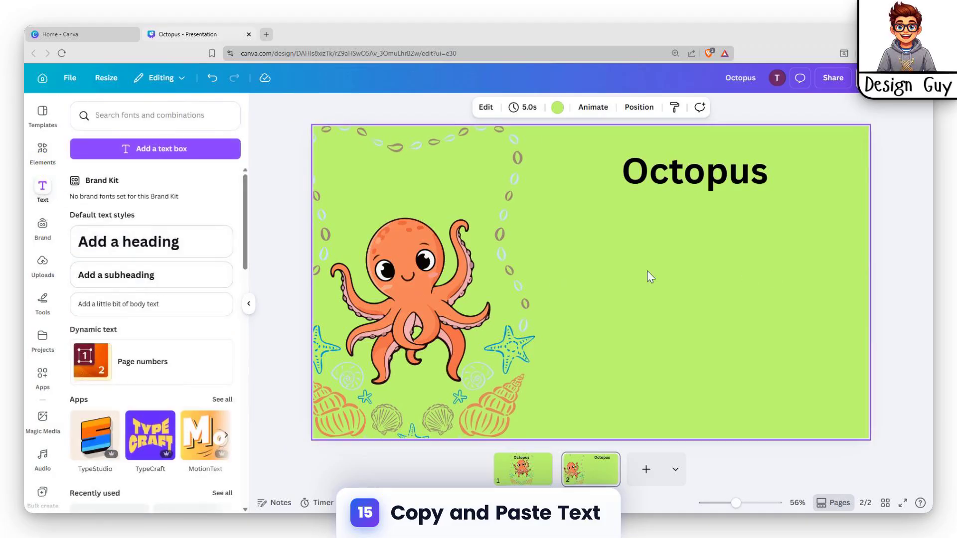
{"action": "left_click", "coordinate": [141, 281]}
{"action": "left_click", "coordinate": [651, 281]}
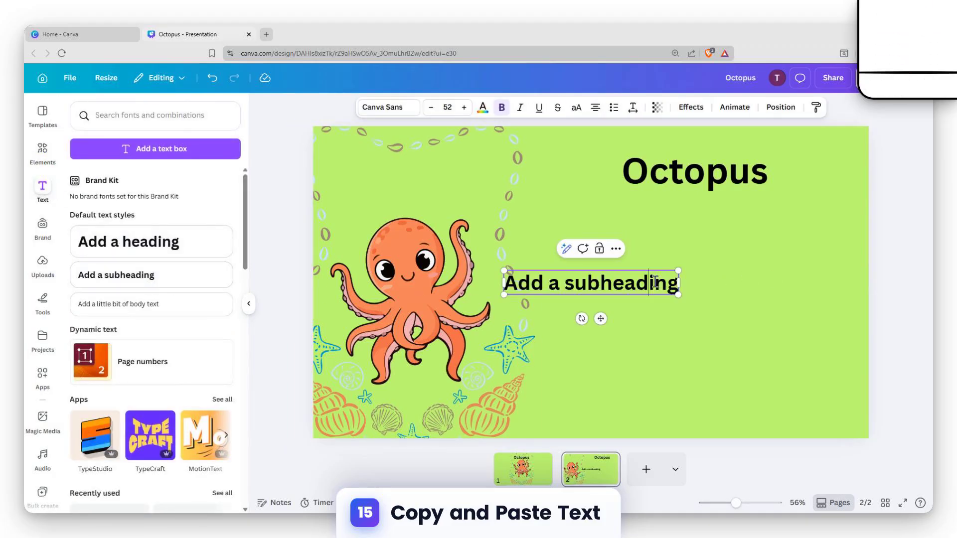
{"action": "key", "text": "ctrl+a"}
{"action": "key", "text": "ctrl+x"}
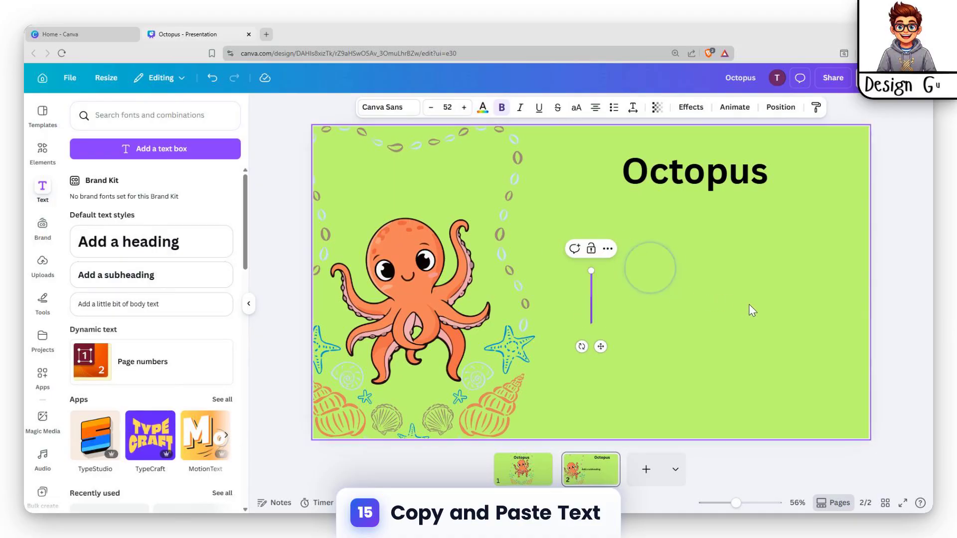
Search Google for "octopus" in a new browser tab and open the Wikipedia article on the octopus.
{"action": "left_click", "coordinate": [266, 34]}
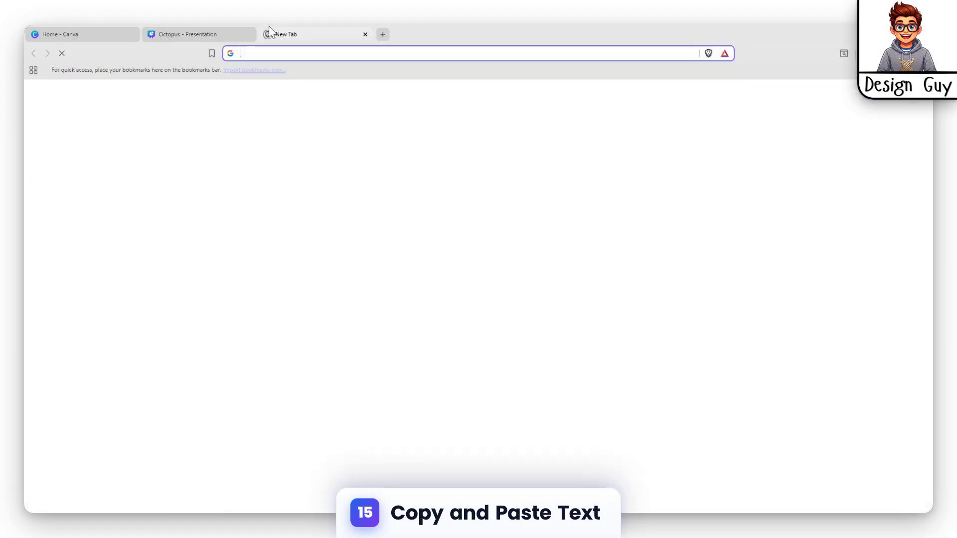
{"action": "type", "text": "google.com"}
{"action": "key", "text": "Return"}
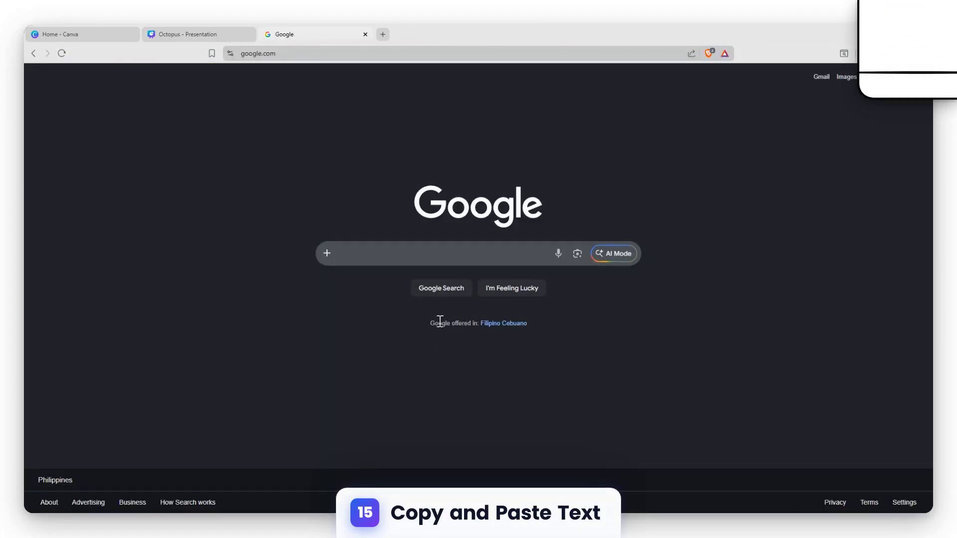
{"action": "type", "text": "oct"}
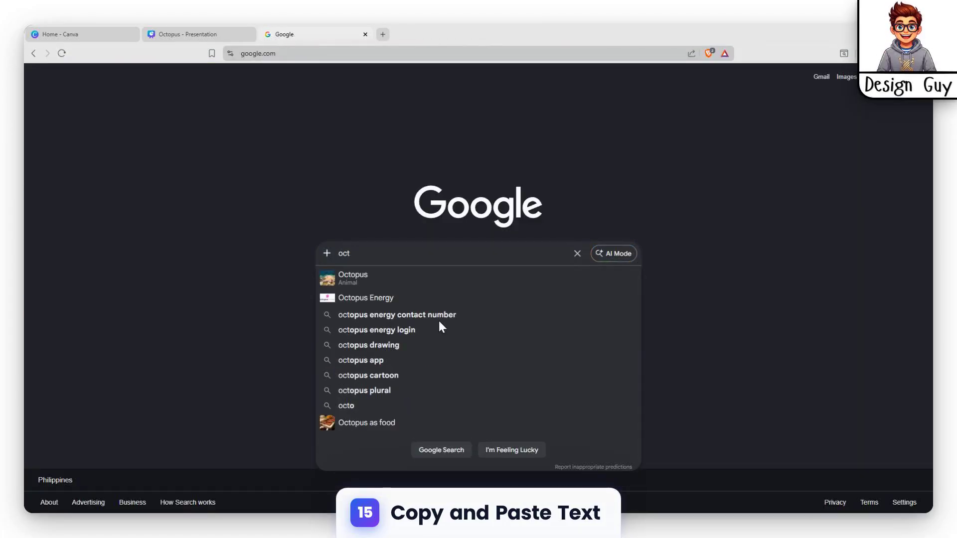
{"action": "type", "text": "opus"}
{"action": "key", "text": "Return"}
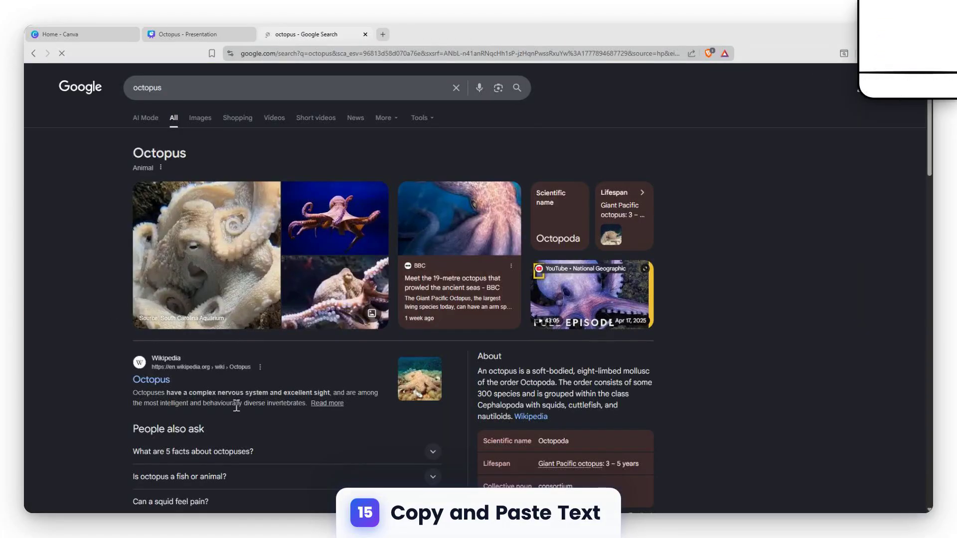
{"action": "scroll", "coordinate": [192, 337], "scroll_direction": "down", "scroll_amount": 2}
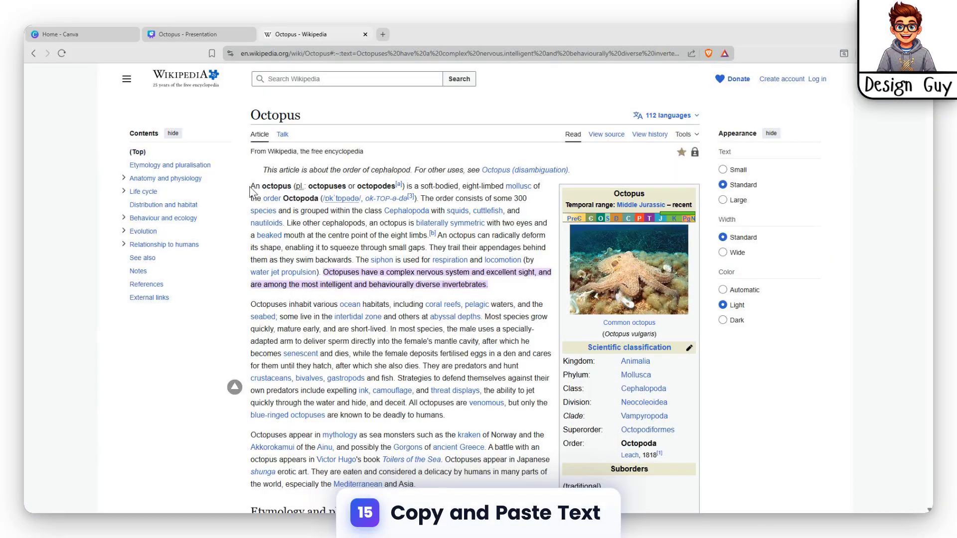
Copy the opening sentences of the Wikipedia octopus article and paste them into a new subheading on page 2.
{"action": "left_click_drag", "start_coordinate": [251, 189], "coordinate": [315, 272]}
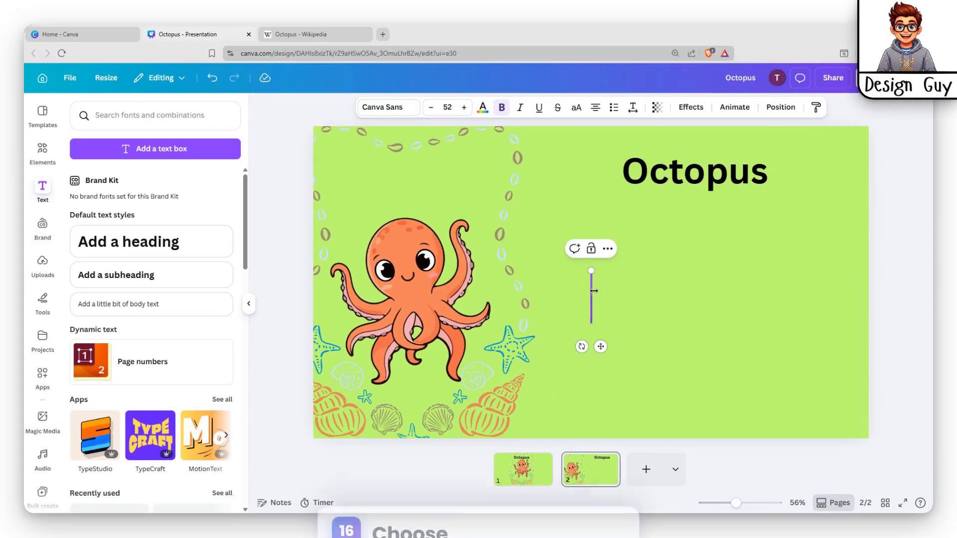
{"action": "left_click", "coordinate": [590, 283]}
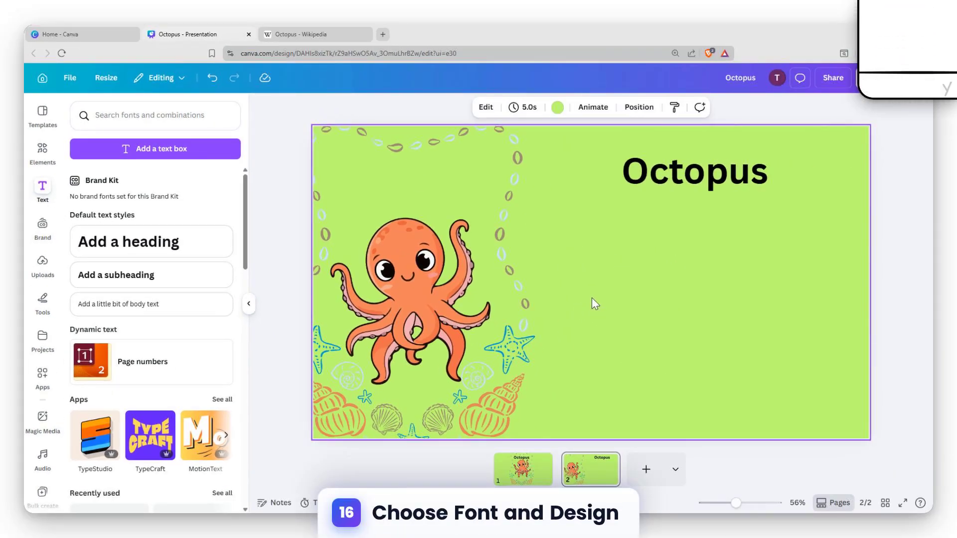
{"action": "left_click", "coordinate": [113, 275]}
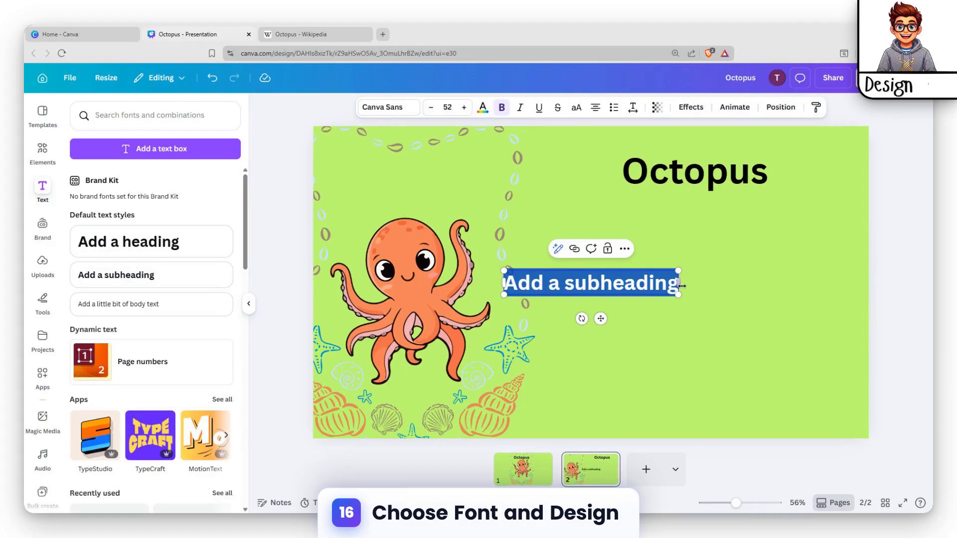
{"action": "key", "text": "ctrl+v"}
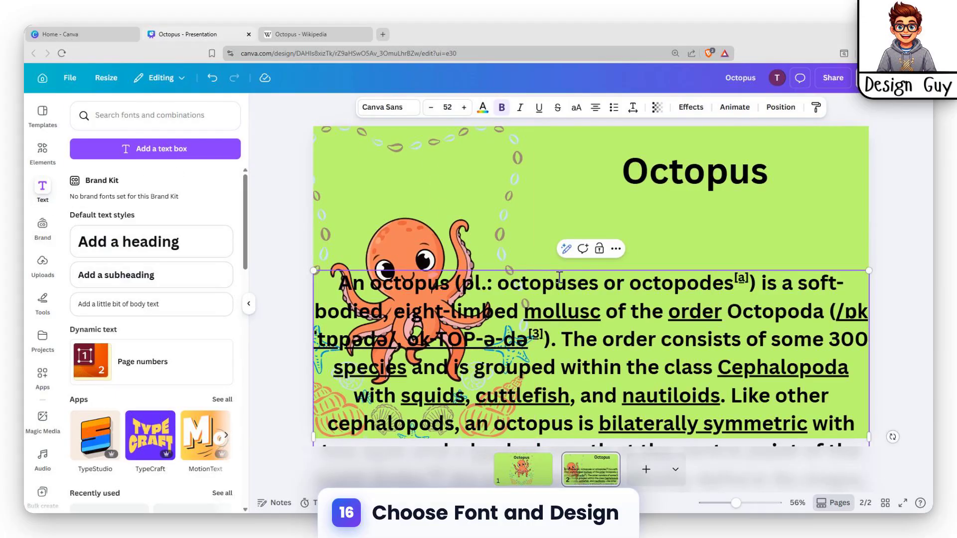
Set all the text of the pasted Wikipedia paragraph on page 2 to font size 20.
{"action": "key", "text": "ctrl+a"}
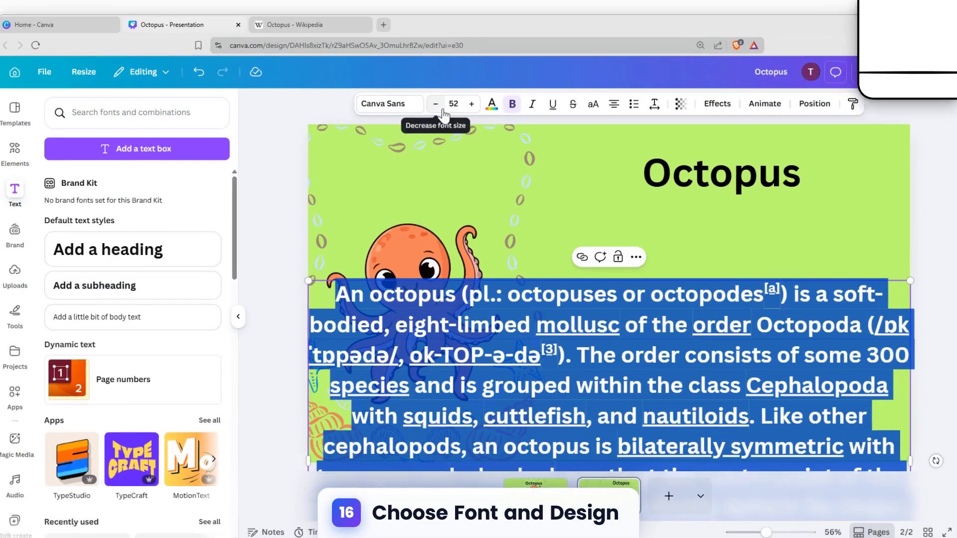
{"action": "left_click", "coordinate": [449, 107]}
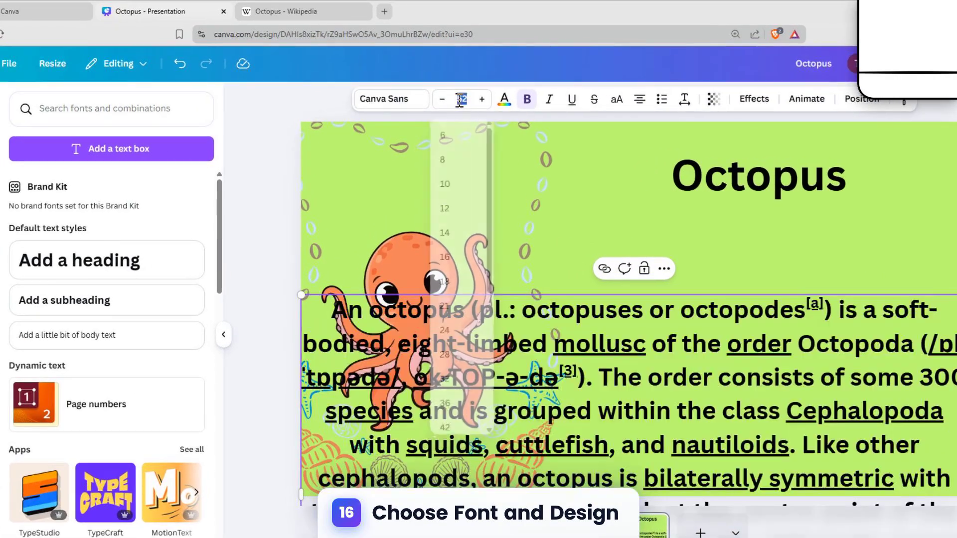
{"action": "type", "text": "20"}
{"action": "key", "text": "Return"}
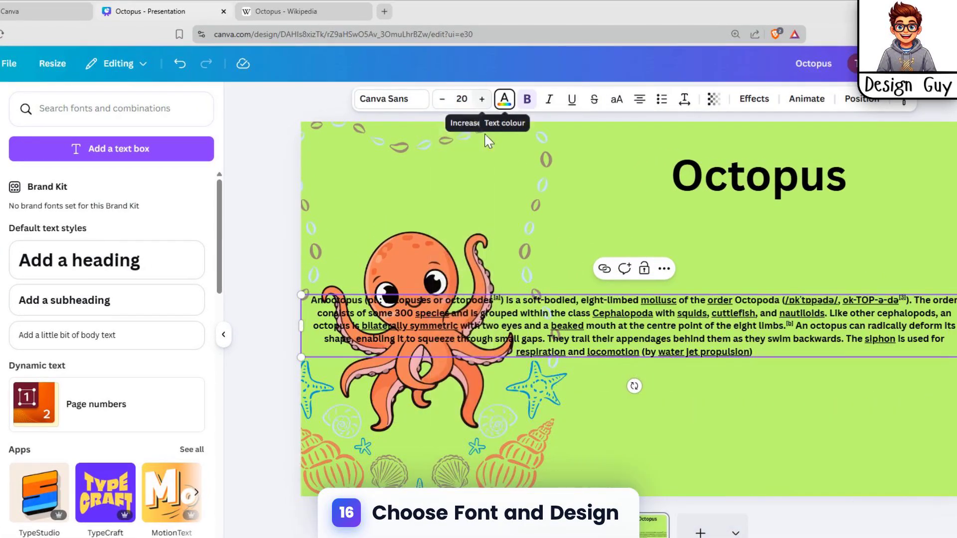
{"action": "left_click", "coordinate": [442, 99]}
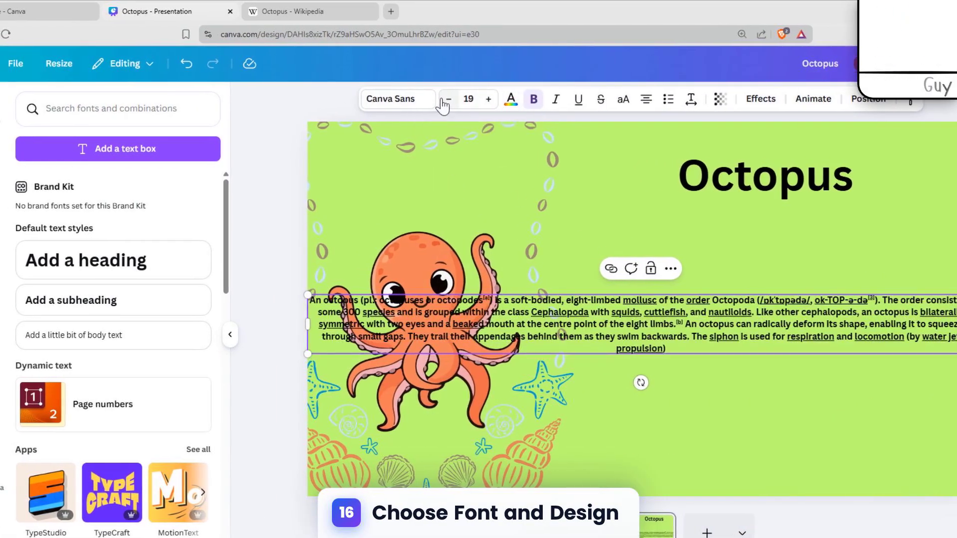
{"action": "left_click", "coordinate": [492, 99]}
Change the Wikipedia paragraph's font to DM Sans.
{"action": "left_click", "coordinate": [399, 98]}
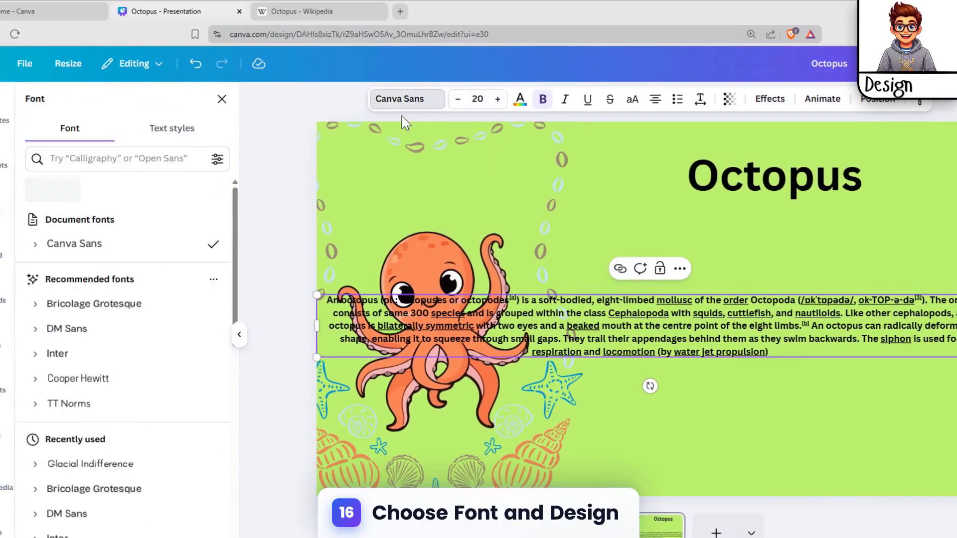
{"action": "scroll", "coordinate": [117, 341], "scroll_direction": "down", "scroll_amount": 5}
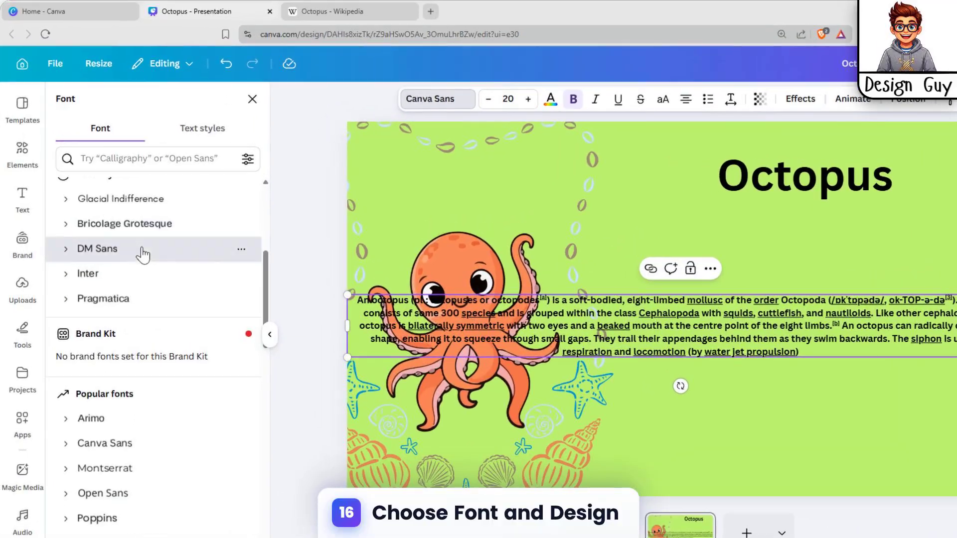
{"action": "left_click", "coordinate": [143, 232]}
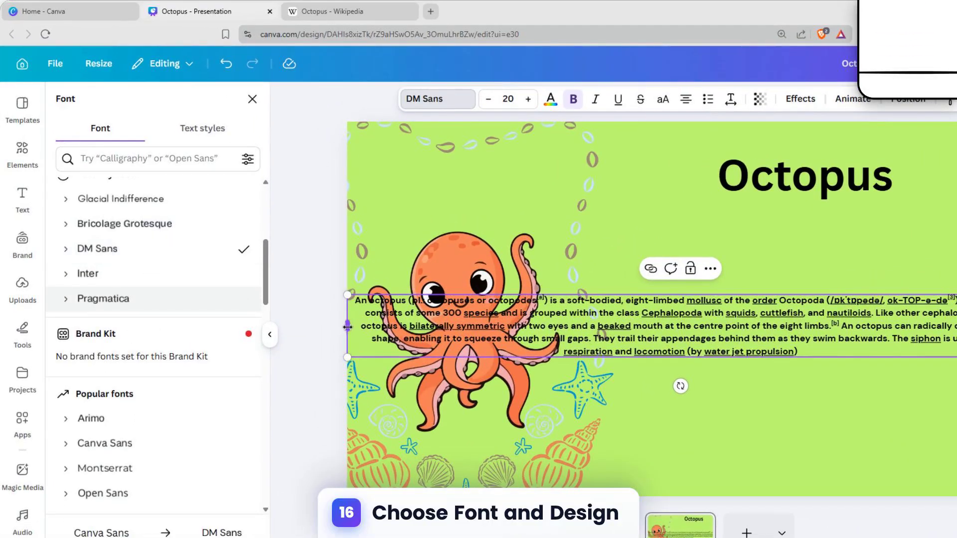
Narrow the paragraph's text box to about half the page width and move it directly below the page 2 Octopus heading.
{"action": "left_click_drag", "start_coordinate": [347, 326], "coordinate": [671, 328]}
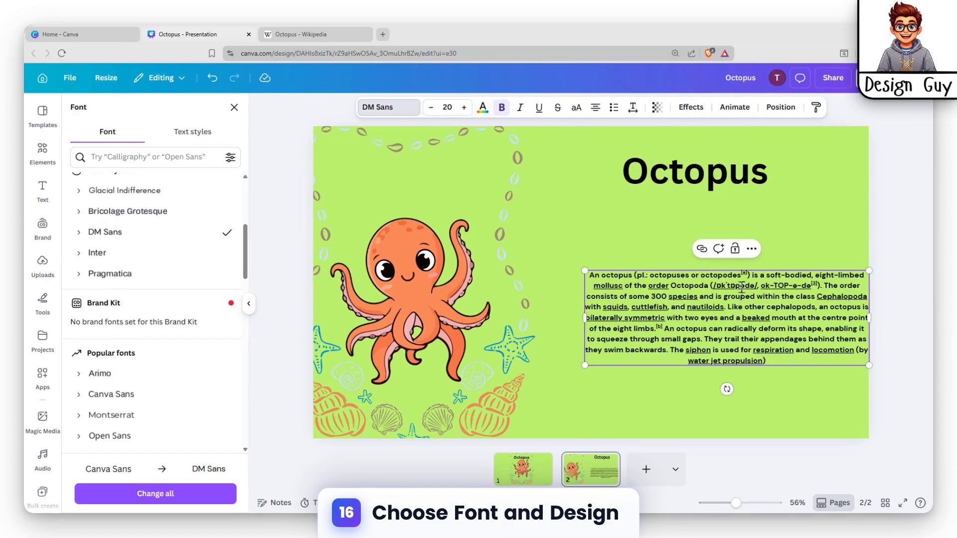
{"action": "left_click_drag", "start_coordinate": [710, 270], "coordinate": [677, 206]}
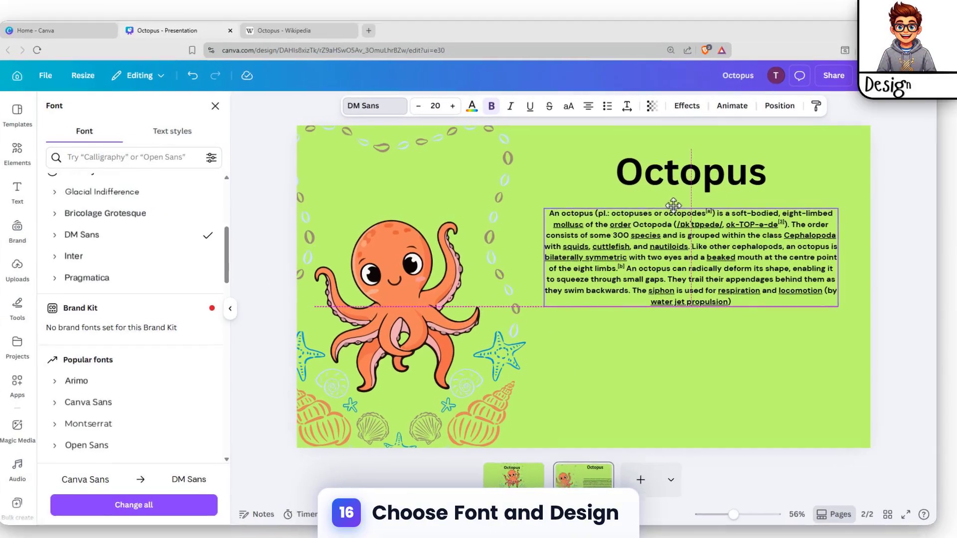
{"action": "left_click", "coordinate": [843, 173]}
Apply the Baseline animation to the paragraph on page 2 and reduce its speed to near the slow end.
{"action": "left_click", "coordinate": [779, 230]}
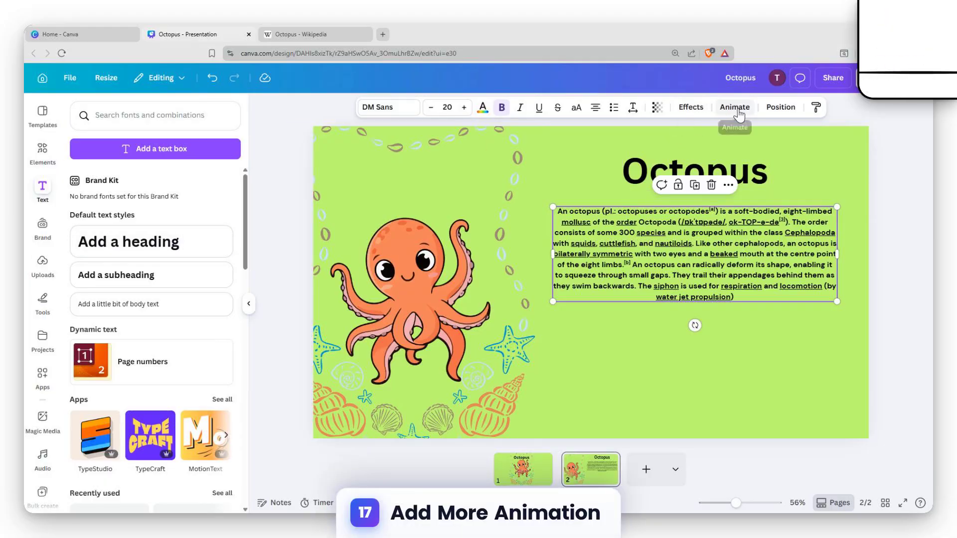
{"action": "left_click", "coordinate": [739, 115]}
{"action": "scroll", "coordinate": [132, 284], "scroll_direction": "down", "scroll_amount": 3}
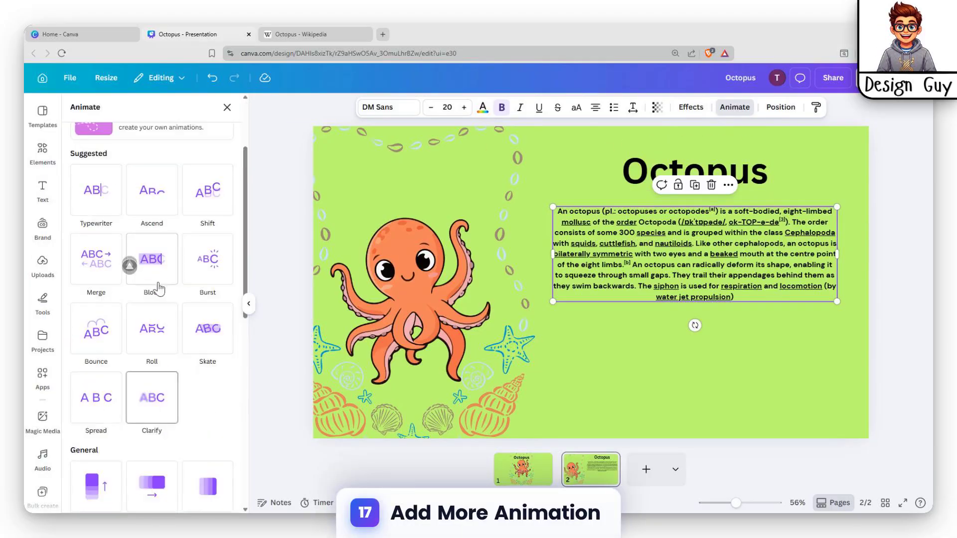
{"action": "scroll", "coordinate": [192, 388], "scroll_direction": "down", "scroll_amount": 5}
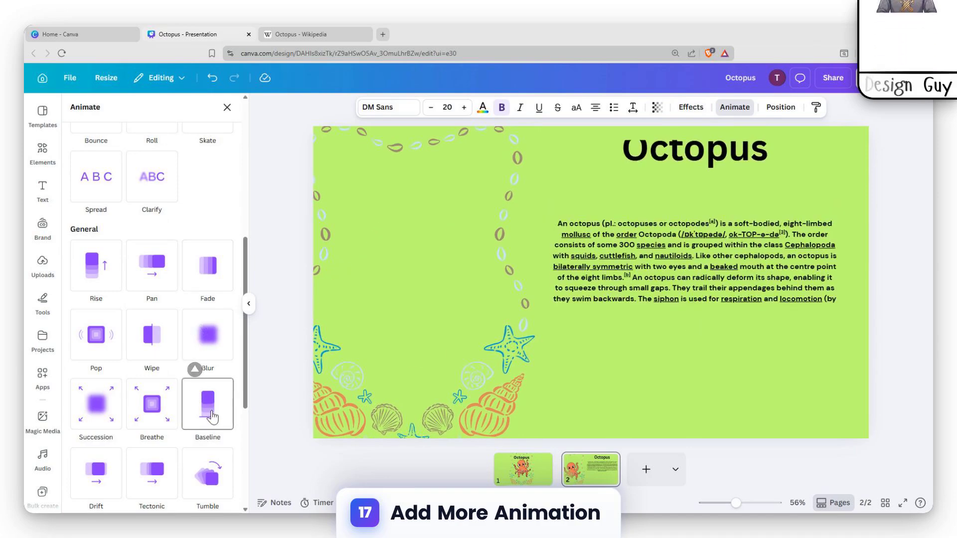
{"action": "left_click", "coordinate": [212, 417]}
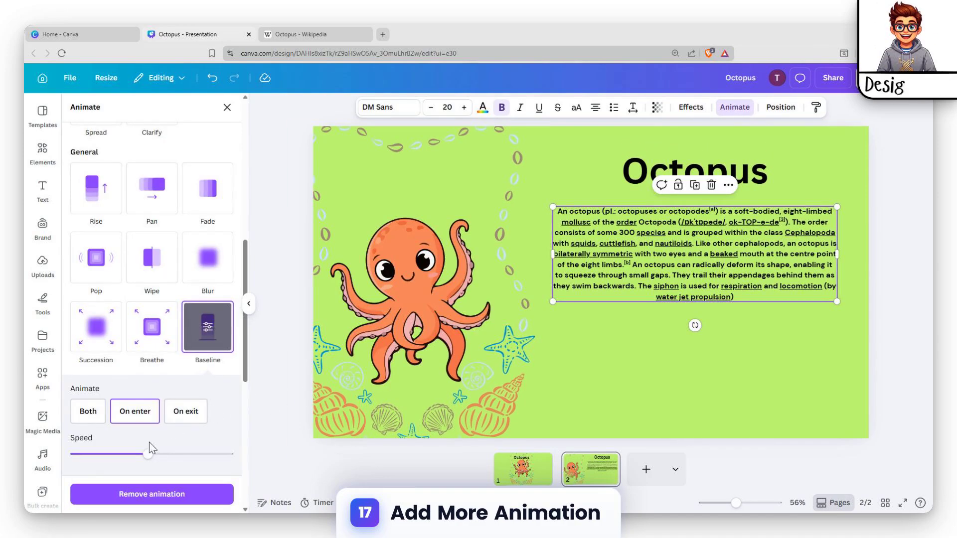
{"action": "left_click_drag", "start_coordinate": [111, 455], "coordinate": [87, 455]}
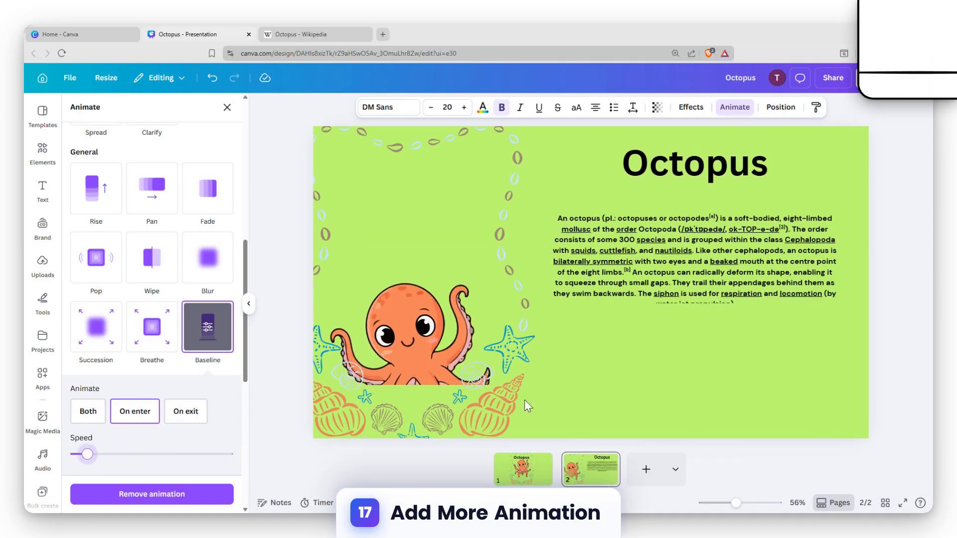
Present the design full screen from page 1 through page 2 to check the animations, and exit the presentation.
{"action": "left_click", "coordinate": [507, 467]}
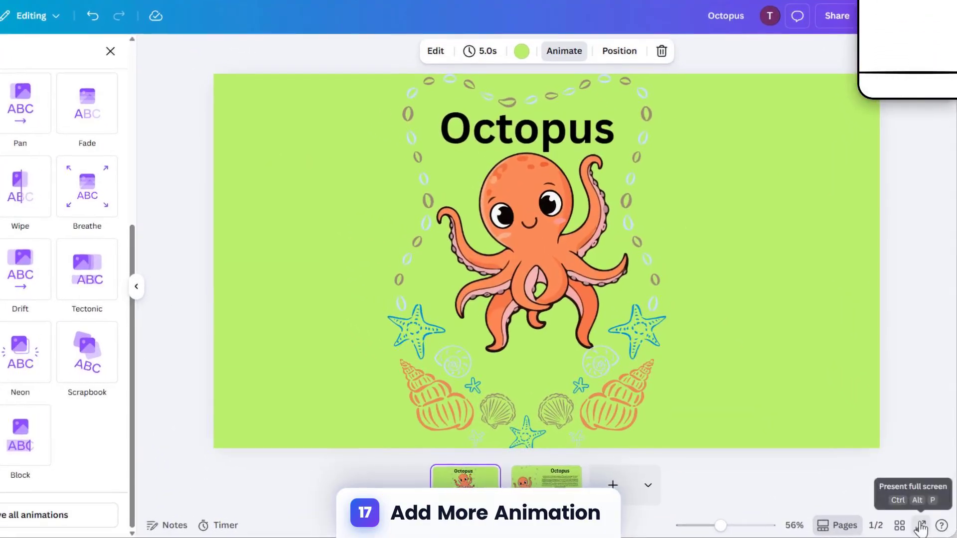
{"action": "left_click", "coordinate": [902, 503]}
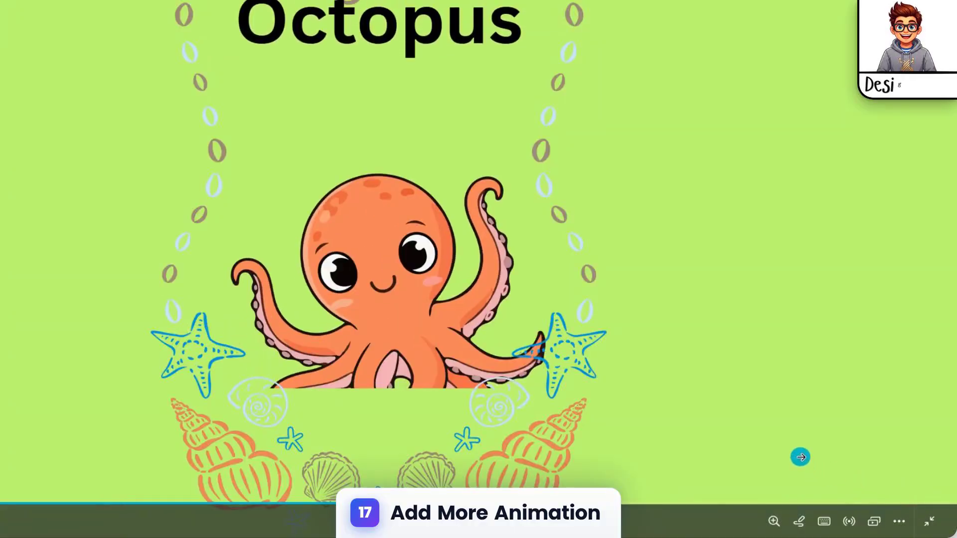
{"action": "left_click", "coordinate": [598, 429]}
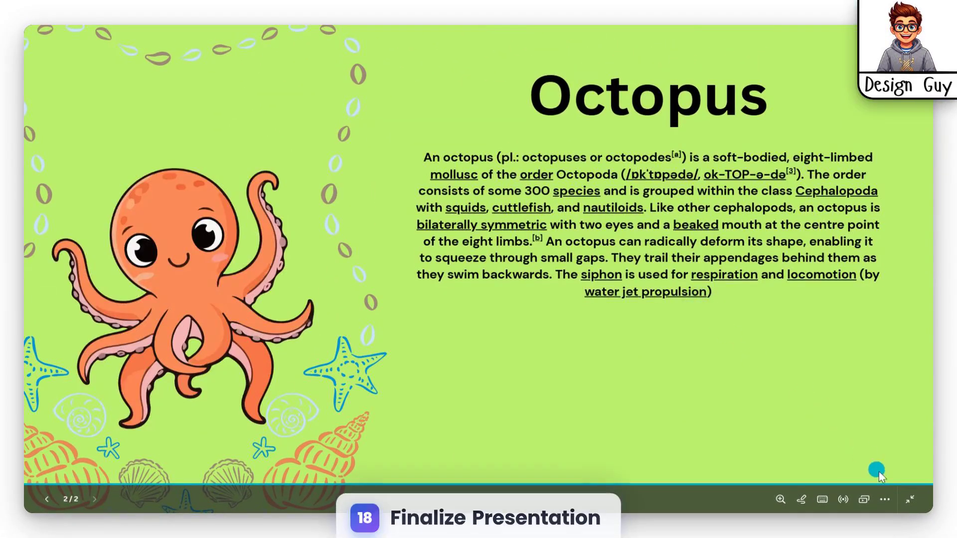
{"action": "key", "text": "Escape"}
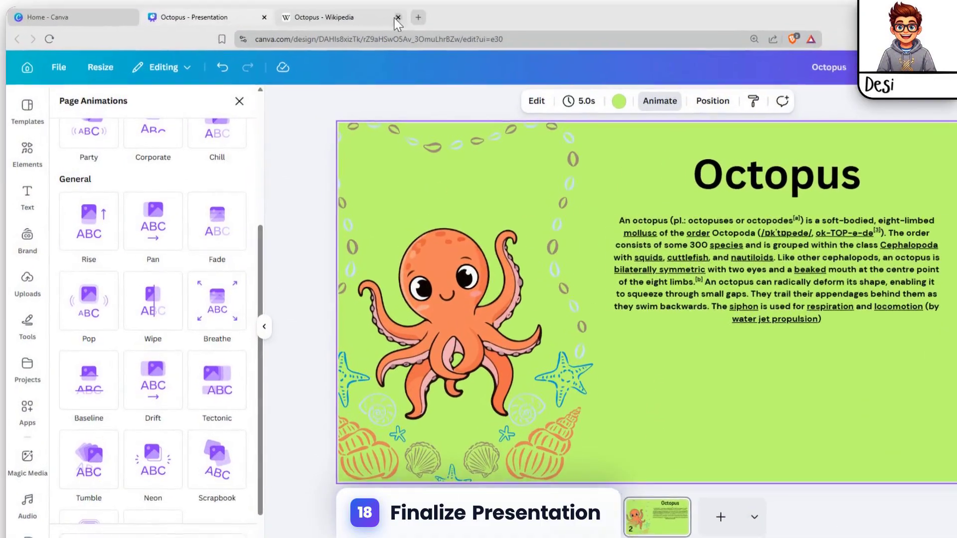
Close the Wikipedia browser tab and add a Match & Move transition between pages 1 and 2.
{"action": "left_click", "coordinate": [368, 34]}
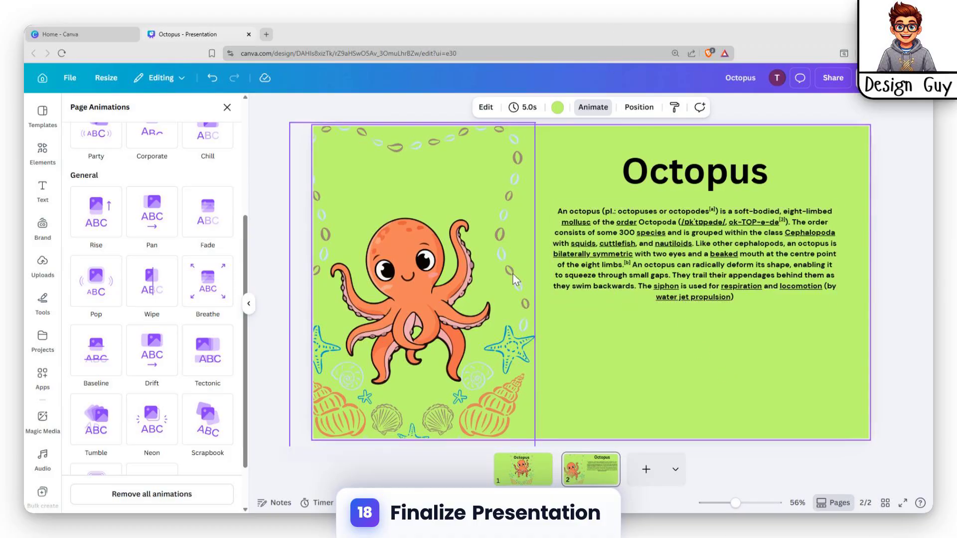
{"action": "left_click", "coordinate": [556, 479]}
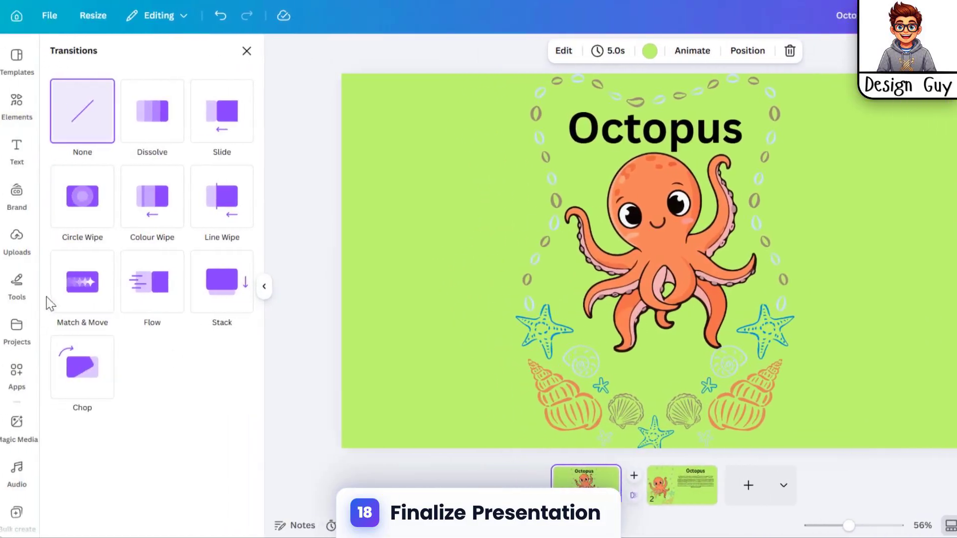
{"action": "left_click", "coordinate": [96, 299]}
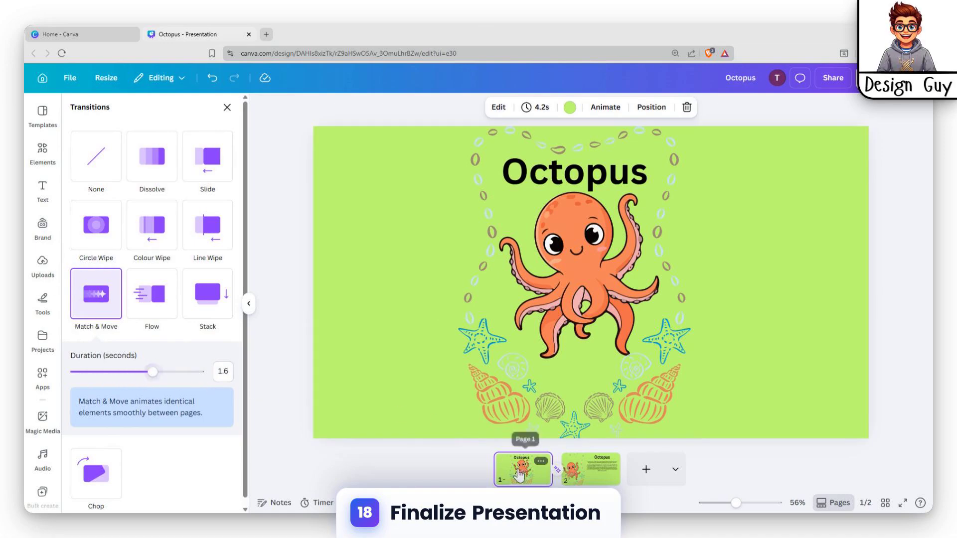
Preview the Match & Move transition from page 1 to page 2 in full-screen mode and return to the editor.
{"action": "left_click", "coordinate": [902, 503]}
{"action": "left_click", "coordinate": [901, 476]}
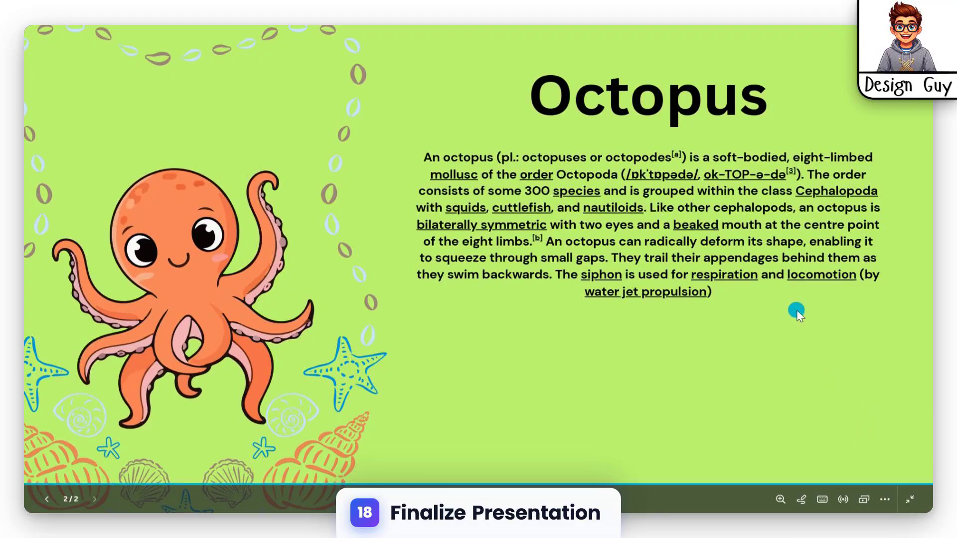
{"action": "key", "text": "Escape"}
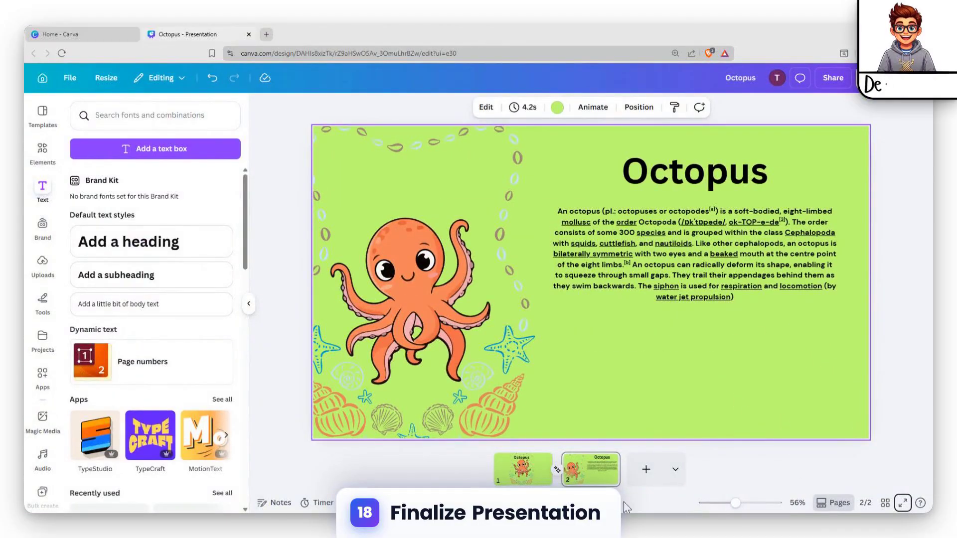